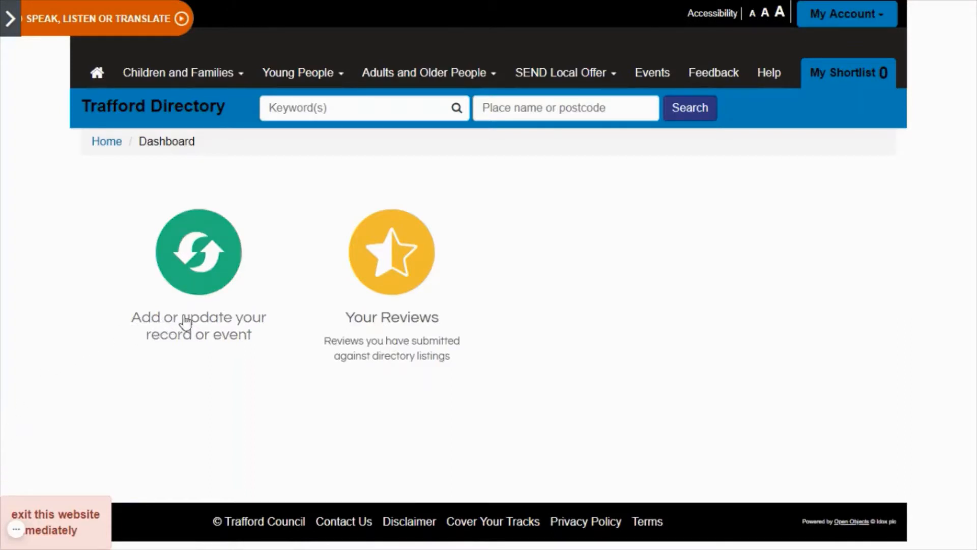
Go to Manage a record from the dashboard and start a new service record.
click(193, 279)
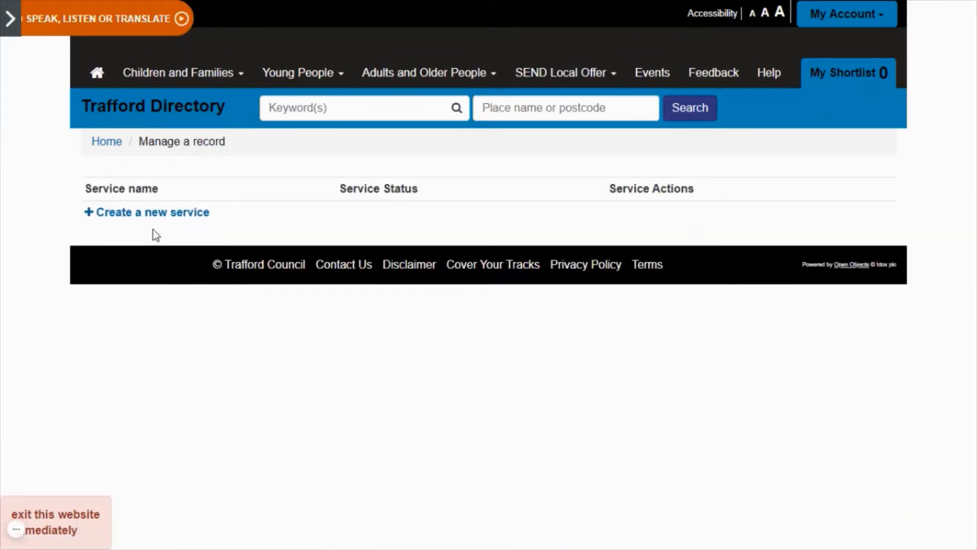
click(152, 212)
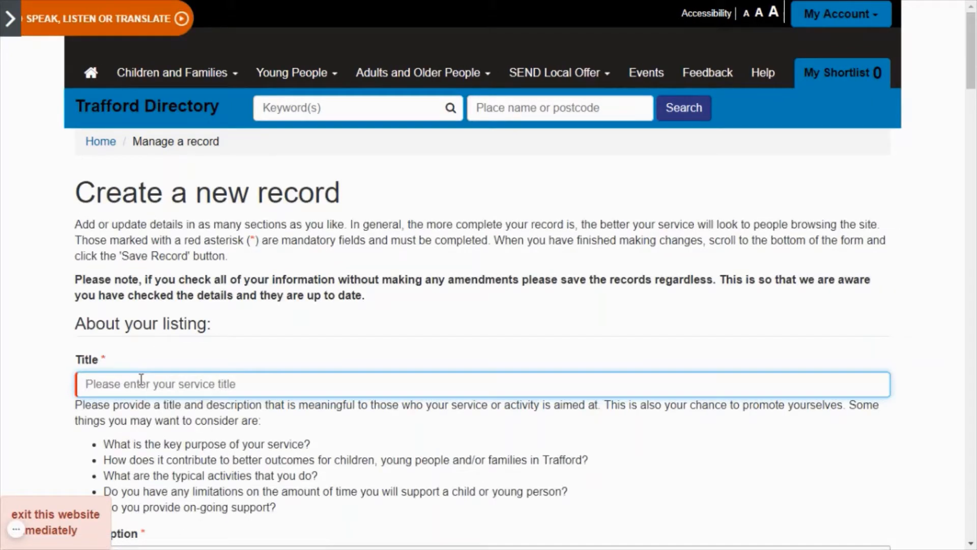
Enter 'My Service' as the record title.
text(My)
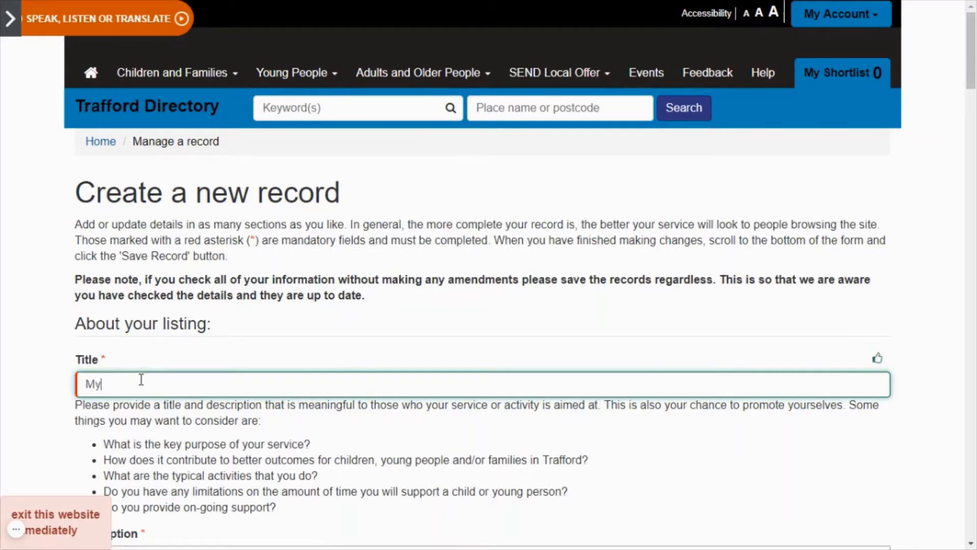
text( Service)
scroll(105, 400, down, 1)
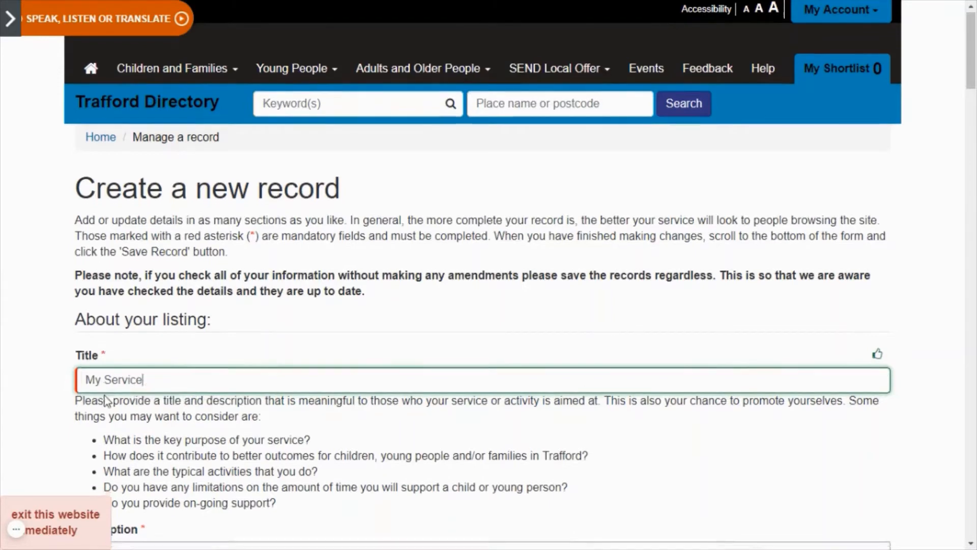
scroll(105, 401, down, 3)
scroll(105, 401, down, 2)
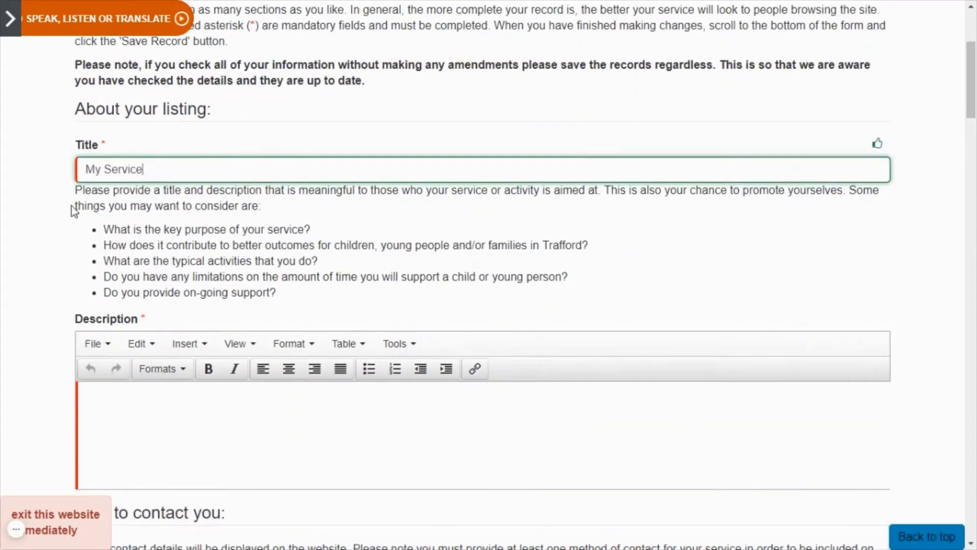
Write the description 'my service is for everyone that likes actvities!'.
drag(102, 228, 297, 302)
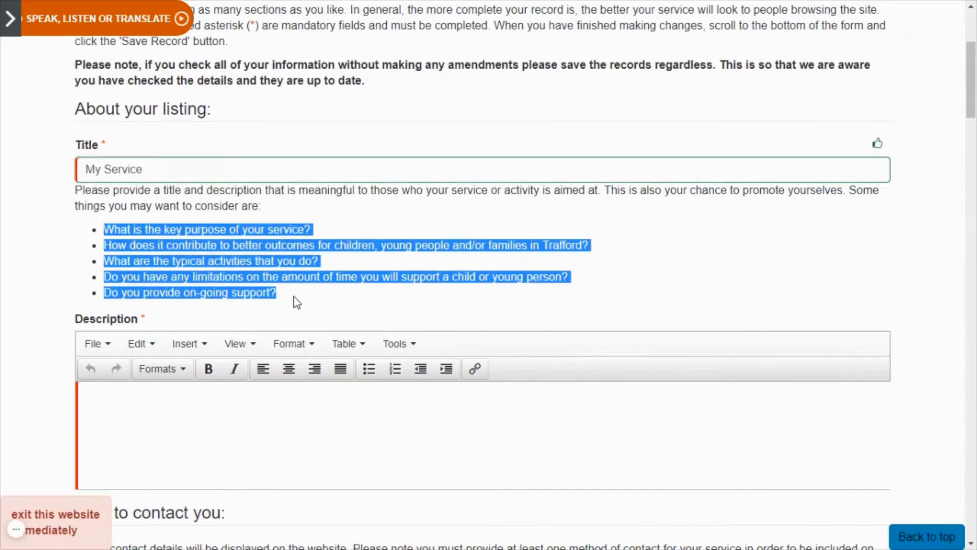
click(297, 302)
click(163, 404)
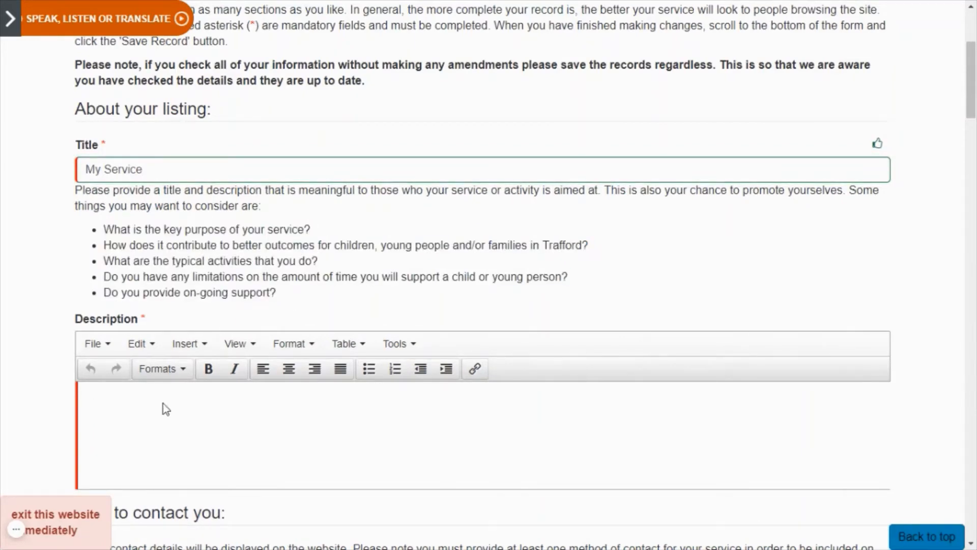
text(my service is for everyone that likes actvities!)
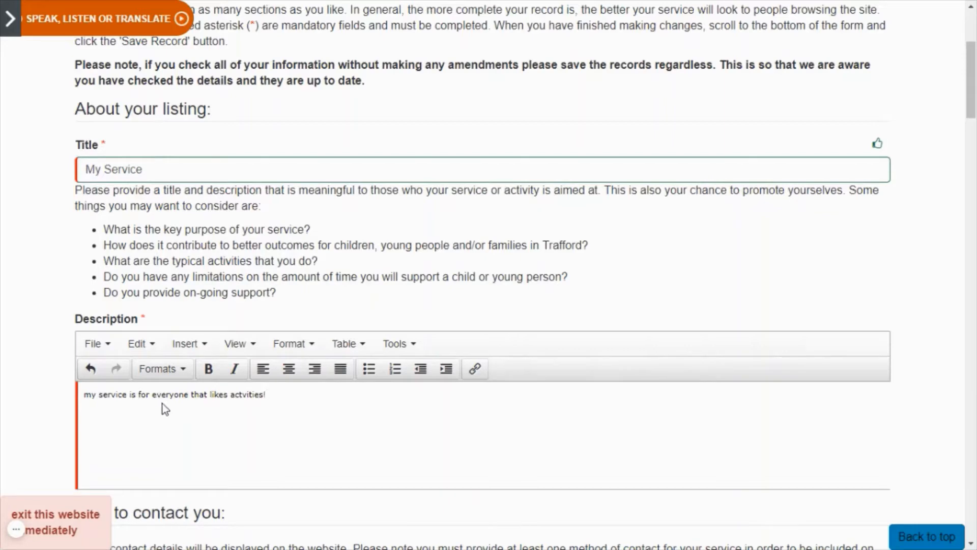
scroll(162, 404, down, 2)
scroll(189, 365, down, 2)
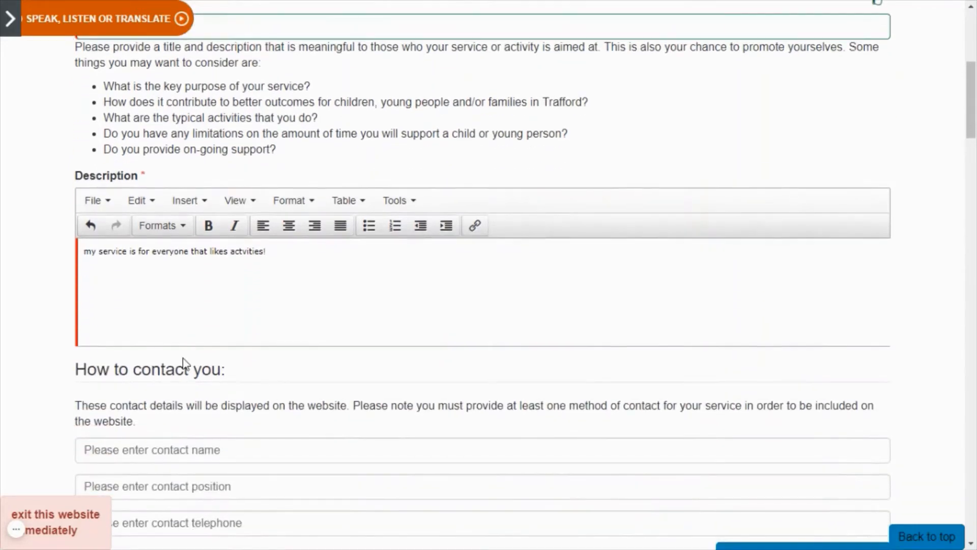
scroll(182, 364, down, 5)
scroll(183, 364, up, 1)
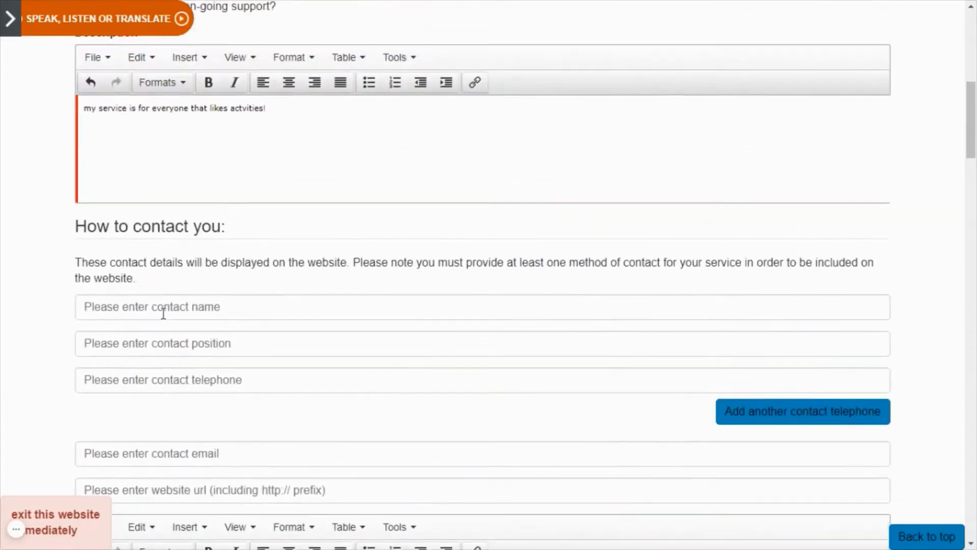
Enter the contact name, position 'Service Provider' and a pasted telephone number.
click(159, 306)
text(T)
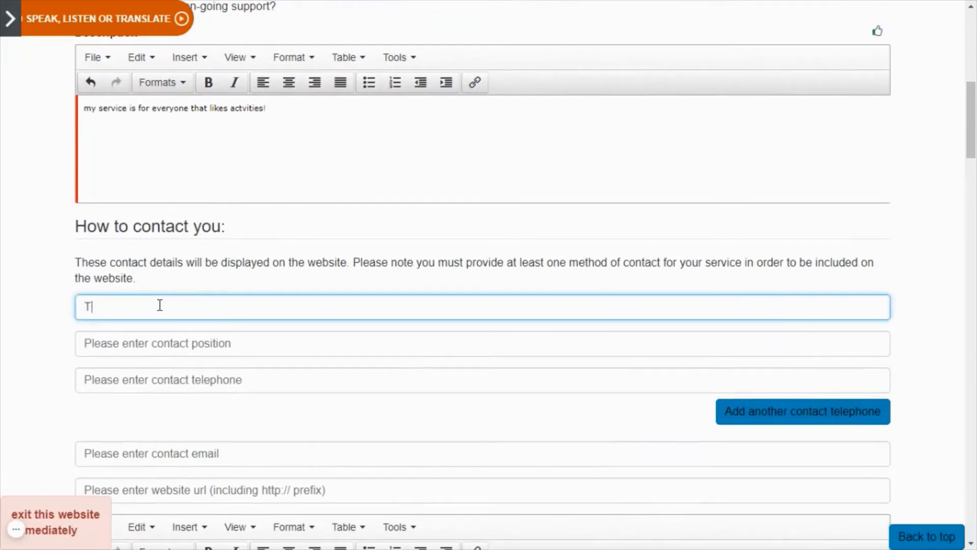
text(rafford Resident)
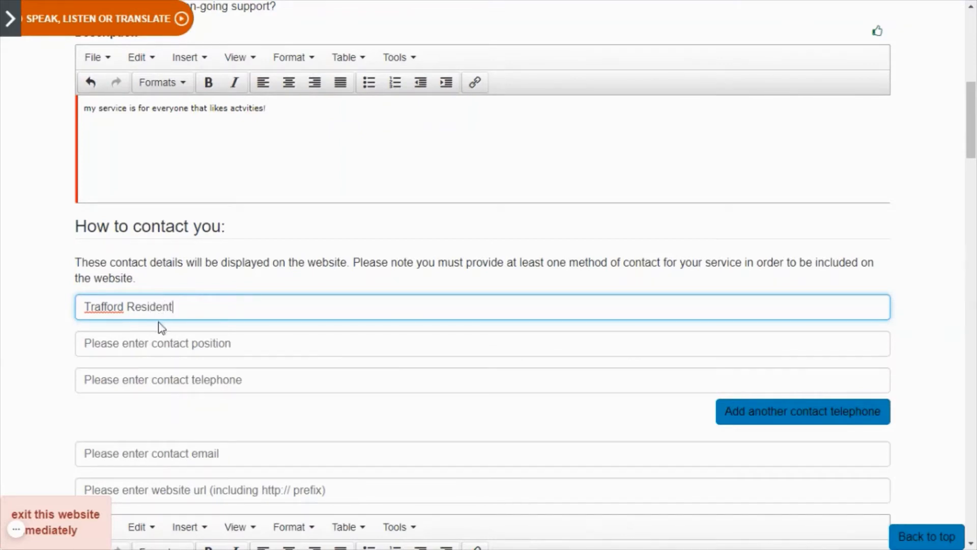
click(161, 344)
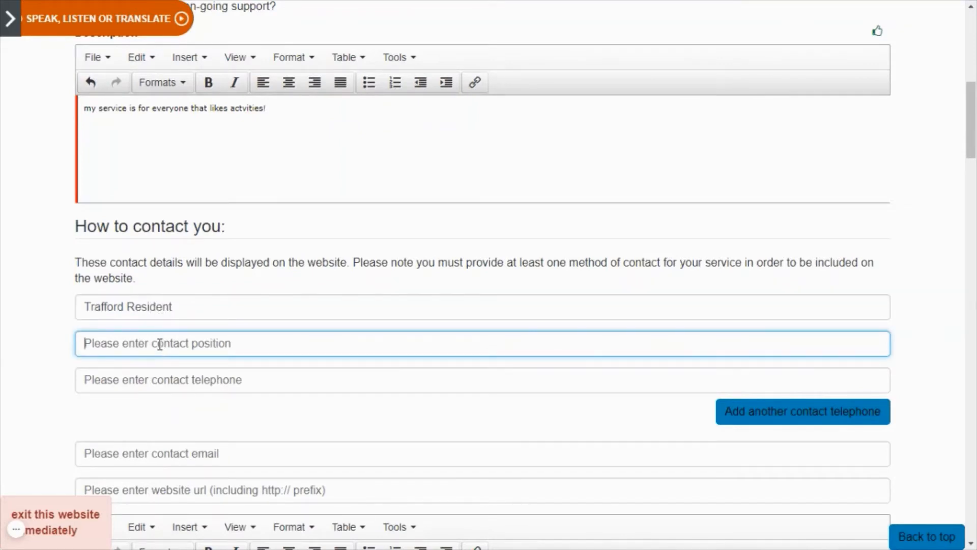
text(S)
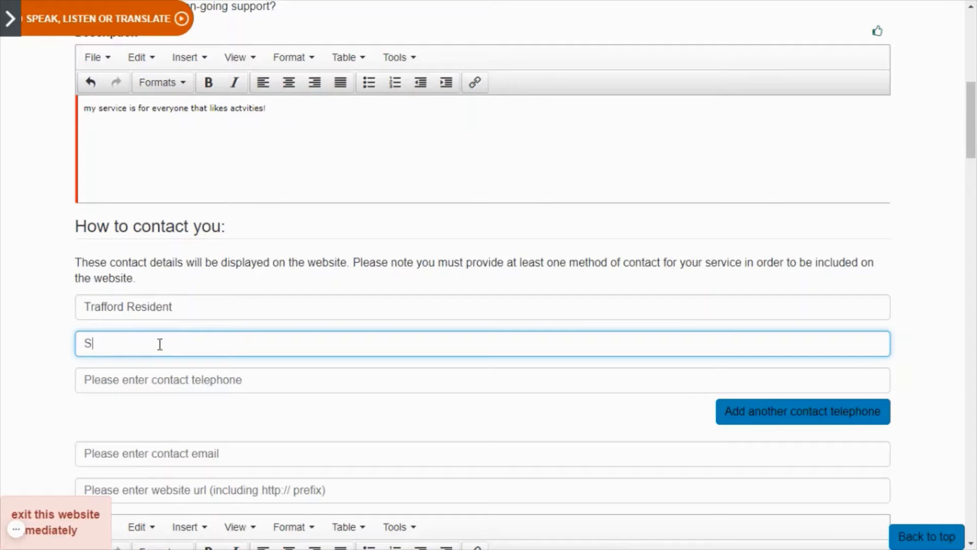
text(ervice Provider)
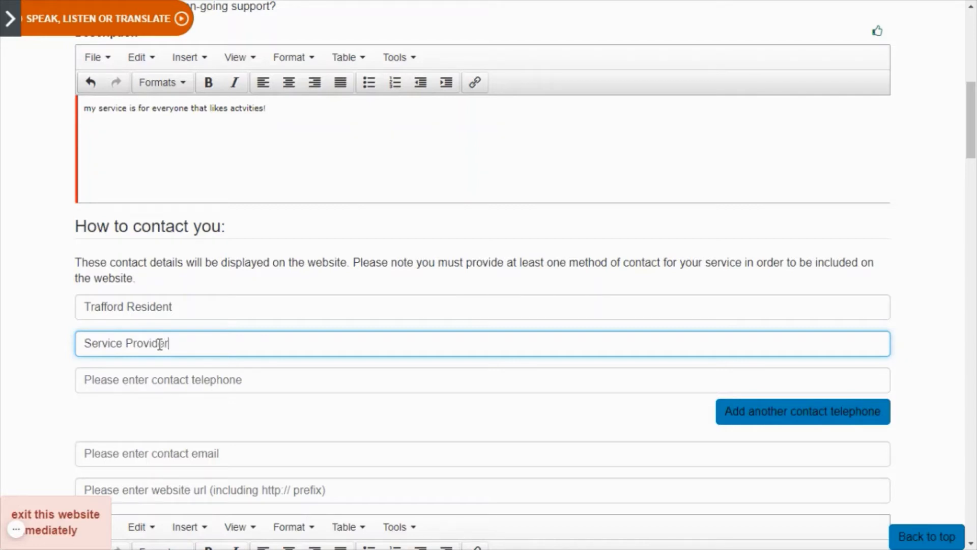
click(184, 387)
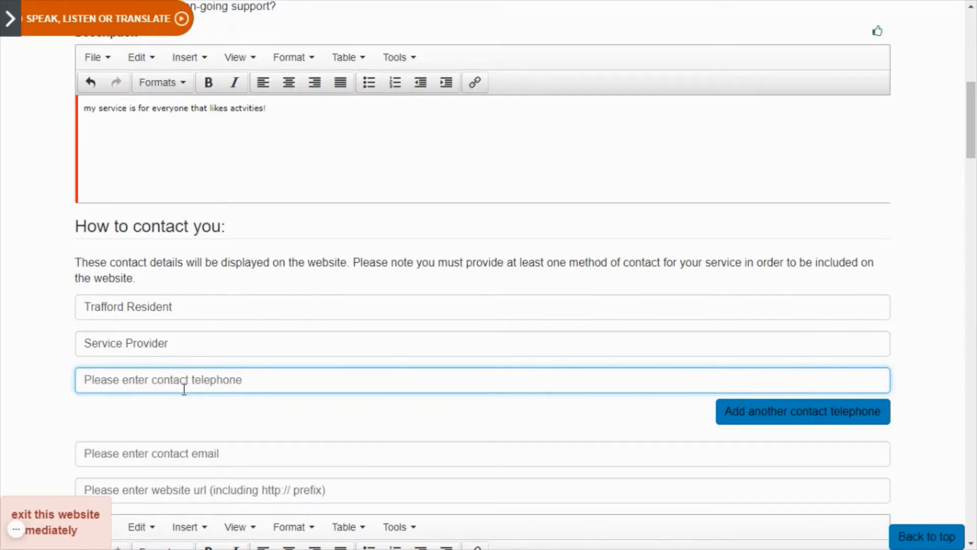
key(ctrl+v)
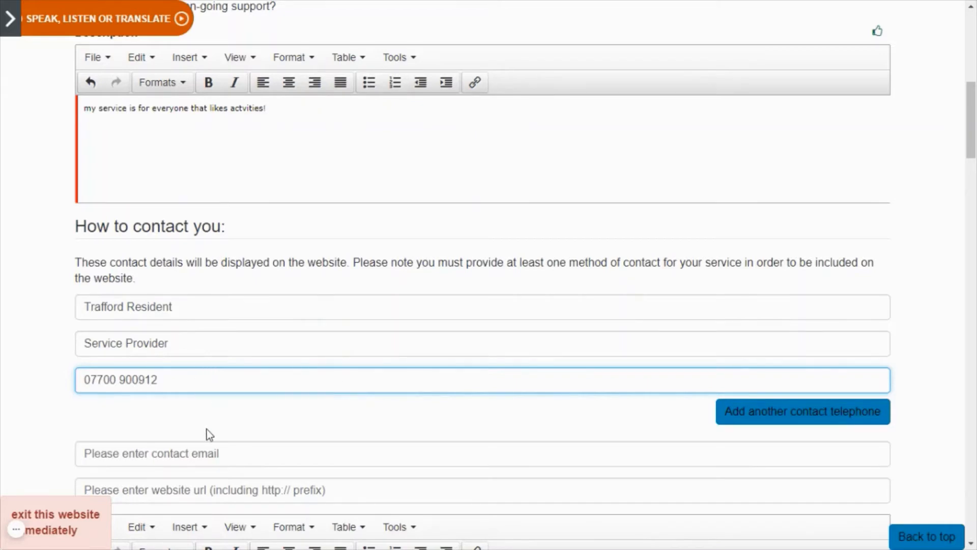
scroll(207, 430, down, 4)
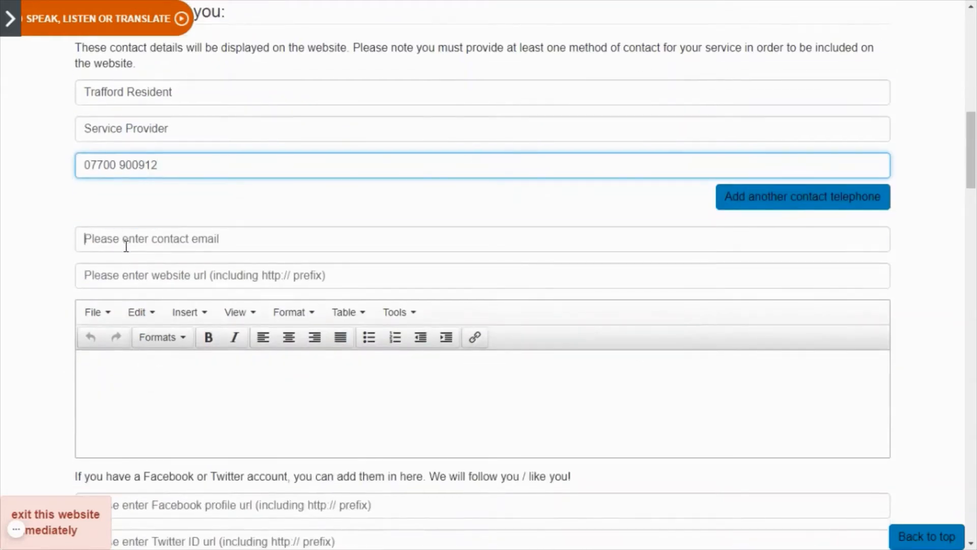
click(126, 245)
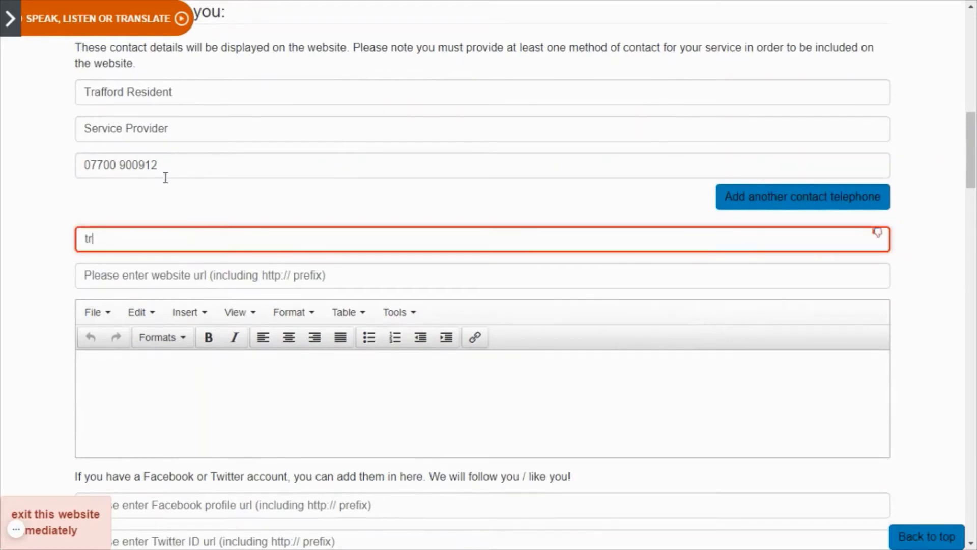
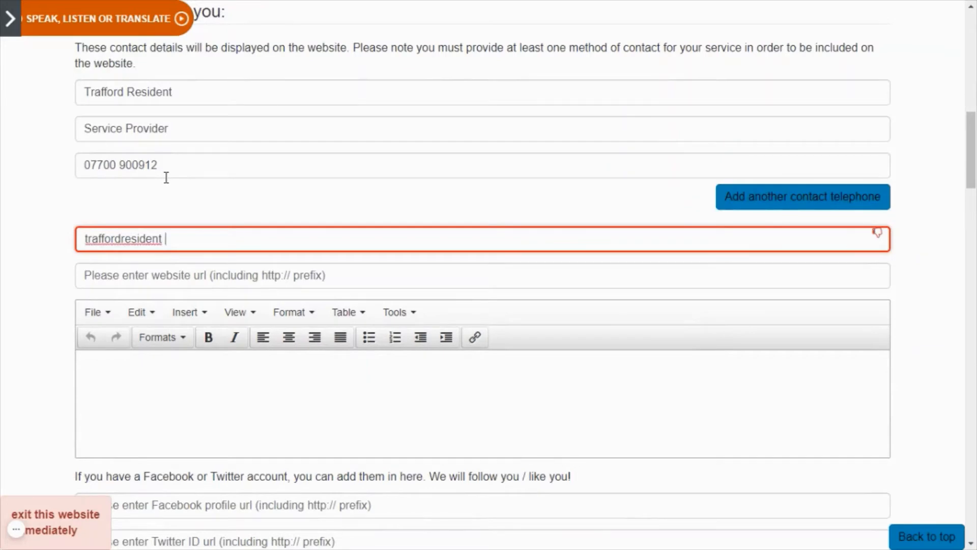
click(159, 272)
text(http)
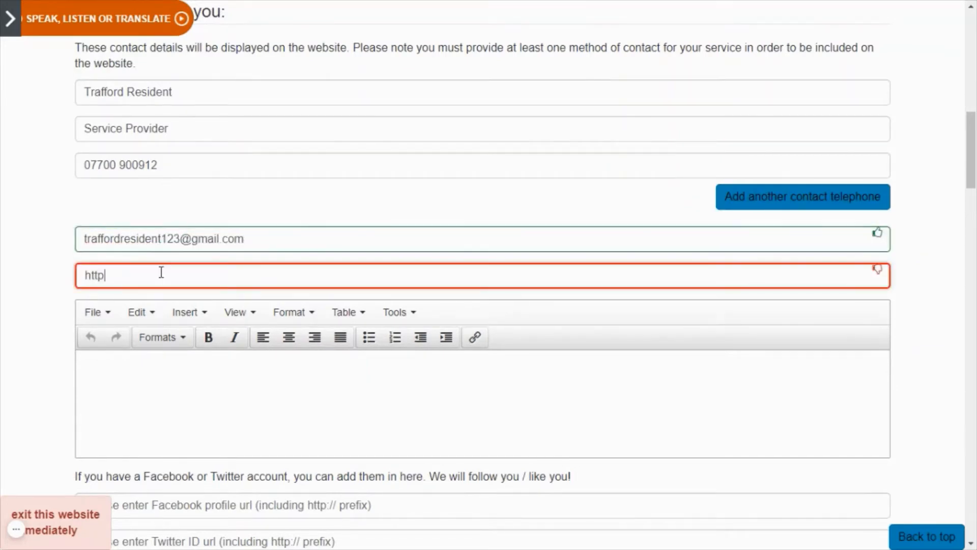
text(://google.com)
click(135, 386)
scroll(175, 344, down, 1)
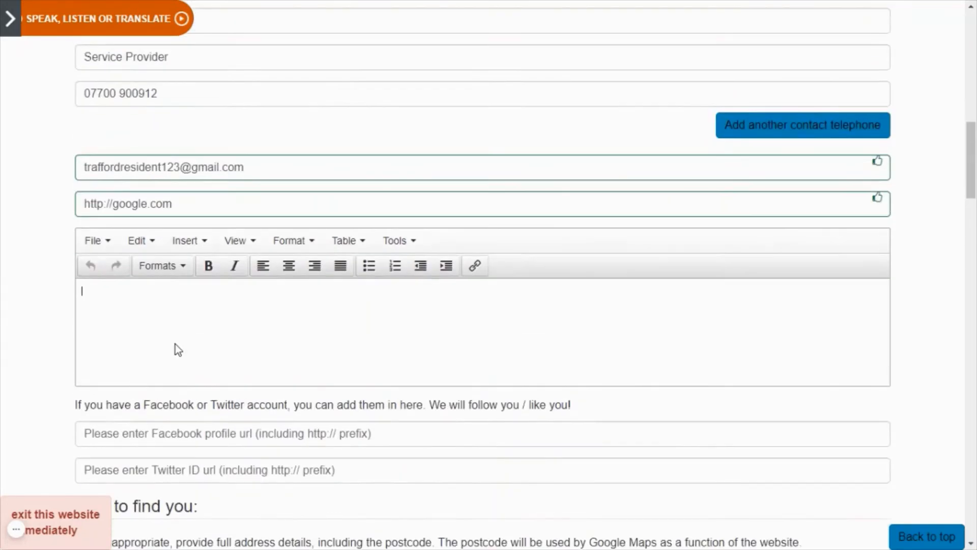
Add 'extra contact information!' as extra contact details, leaving Facebook and Twitter empty.
text(extra contact information!)
scroll(197, 342, down, 2)
click(191, 284)
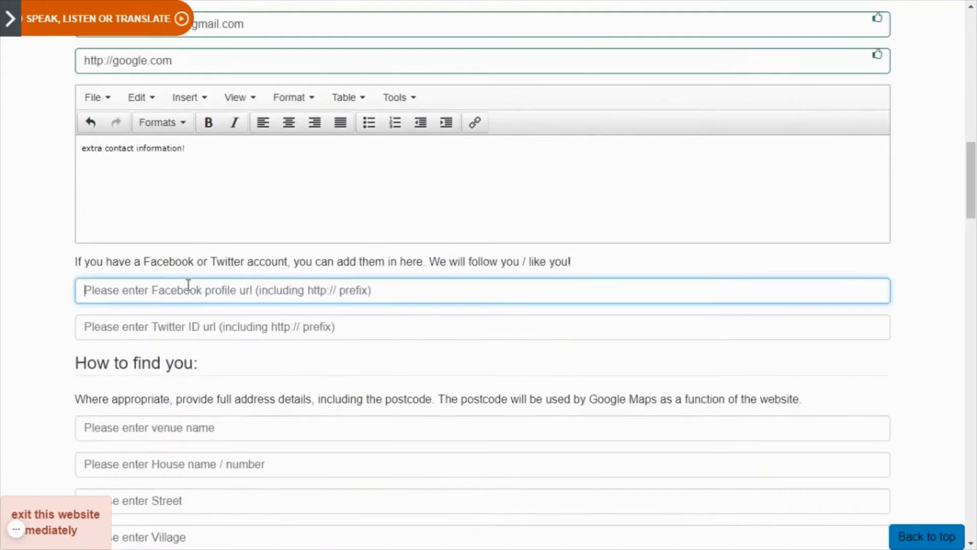
text(My)
key(BackSpace)
key(BackSpace)
click(190, 325)
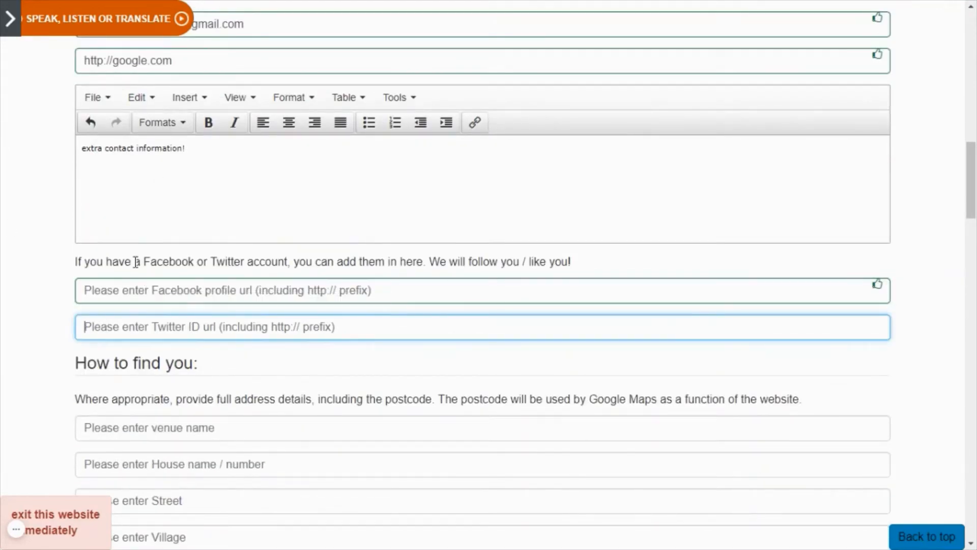
scroll(134, 260, down, 2)
Enter venue 'My Venue', 123 Venue Street, Venue Village.
click(104, 292)
text(My Venue)
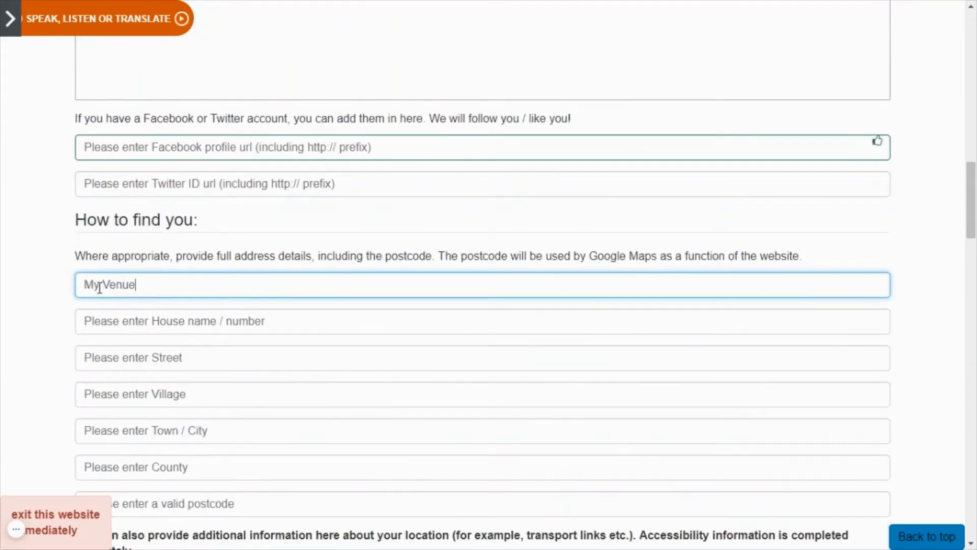
click(179, 332)
text(123)
click(162, 360)
text(Venue Street)
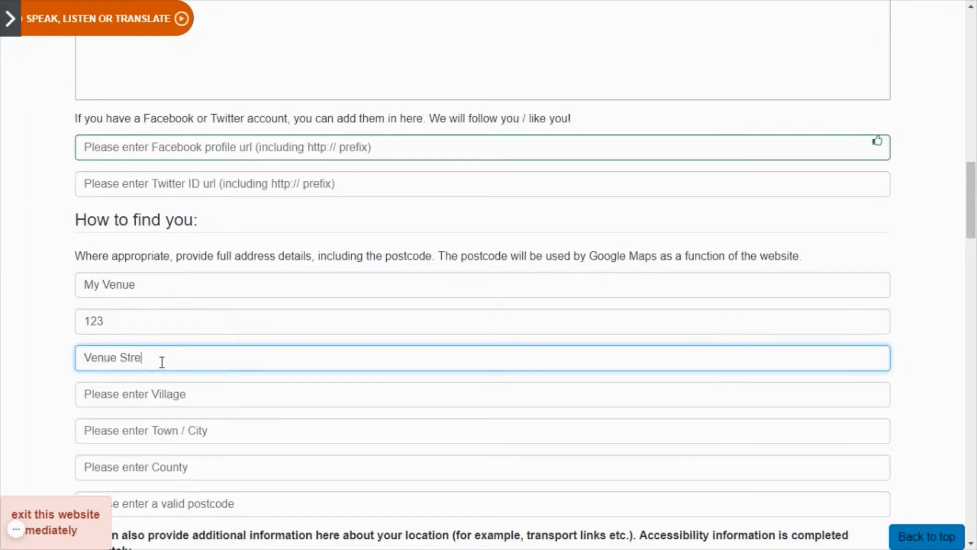
click(156, 392)
text(Venue Village)
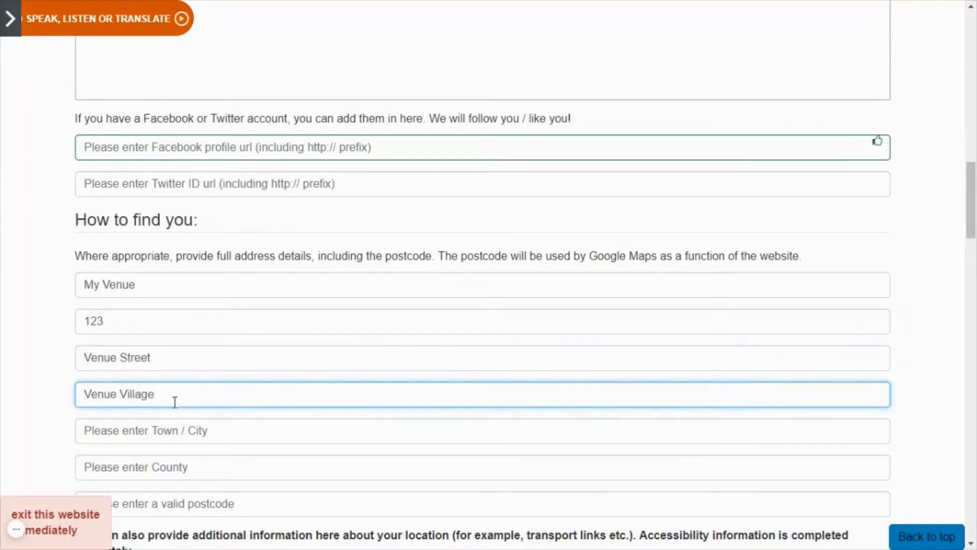
Complete the address with Venue Town City, Venue County and postcode M31 5HG.
click(174, 428)
text(Venue Town C)
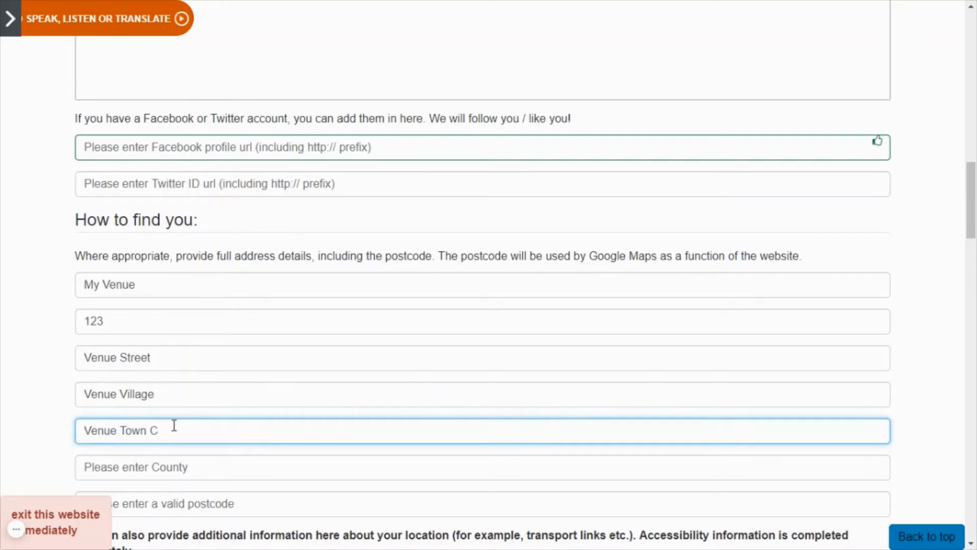
text(ity)
click(138, 465)
scroll(133, 299, down, 3)
text(Venue Cou)
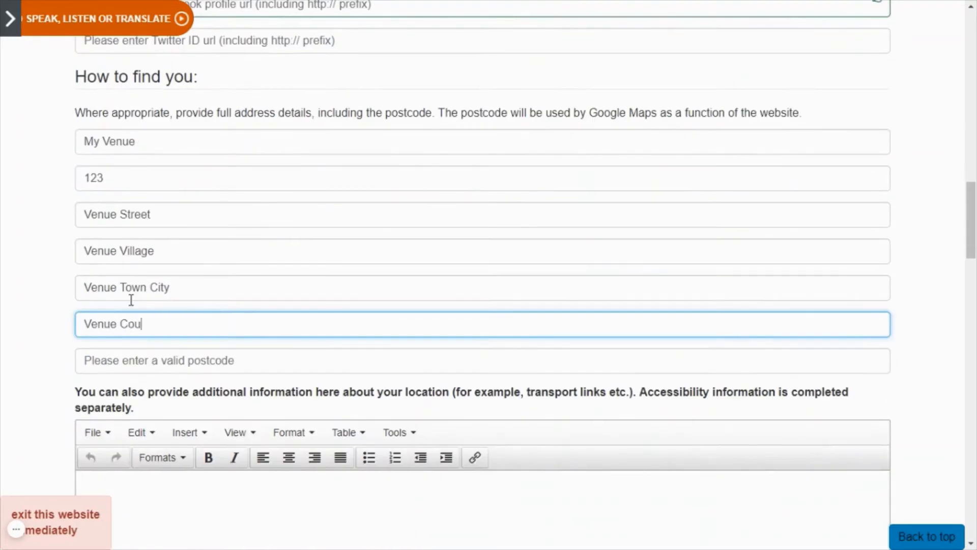
text(nty)
click(136, 360)
text(M31 5)
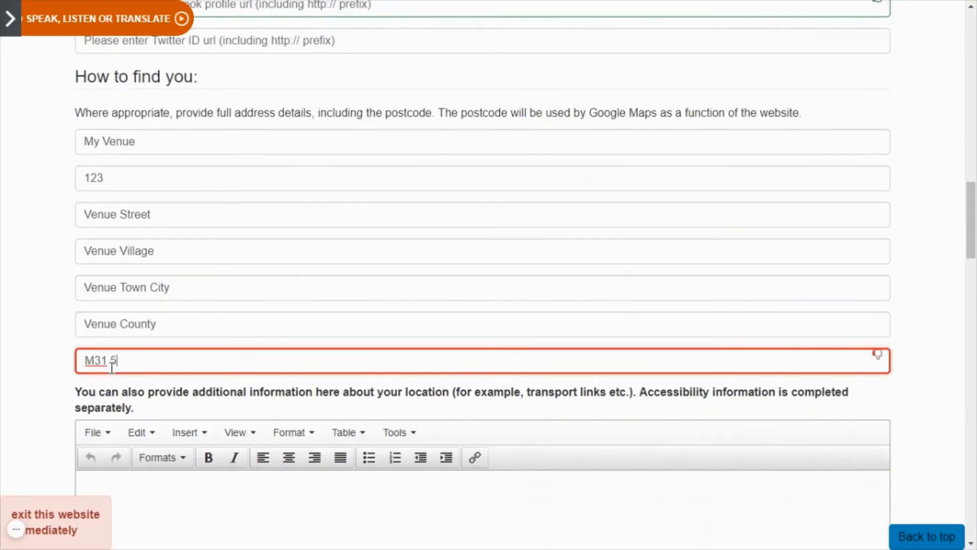
text(HG)
scroll(131, 375, down, 3)
click(136, 389)
Add 'Additional info' as the location notes.
drag(83, 249, 142, 265)
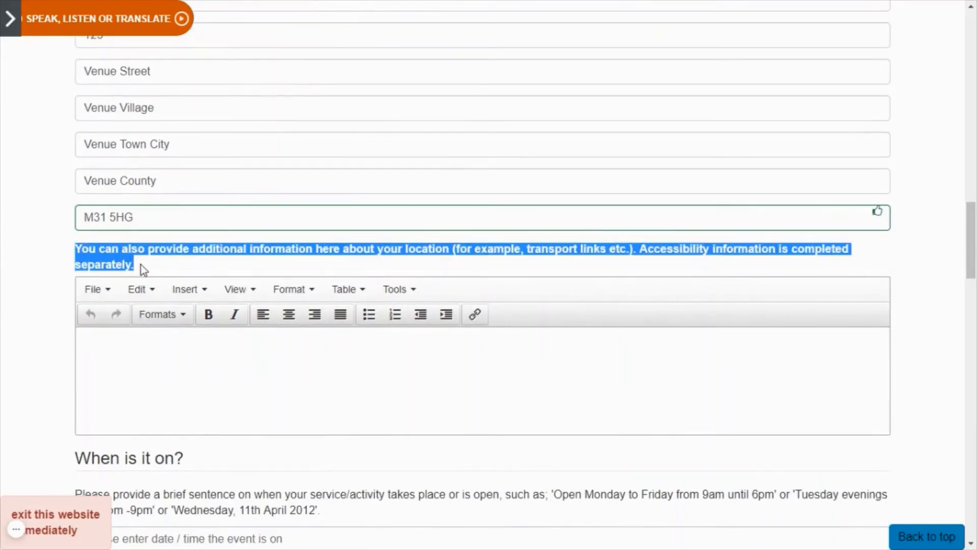
click(151, 345)
text(Additional )
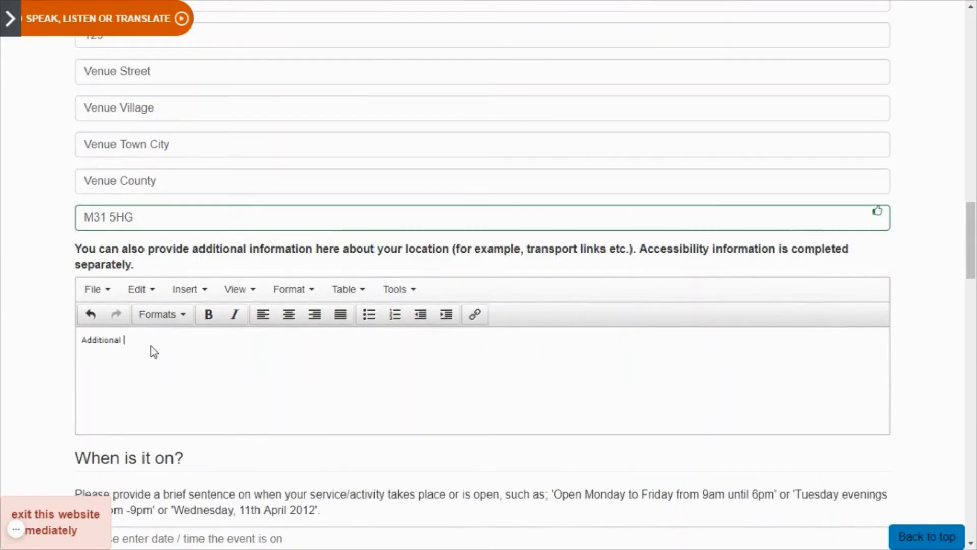
text(info)
scroll(138, 332, down, 3)
Set 'When is it on?' to '2pm - 7pm Tuesday 12th April'.
scroll(139, 333, down, 2)
click(133, 329)
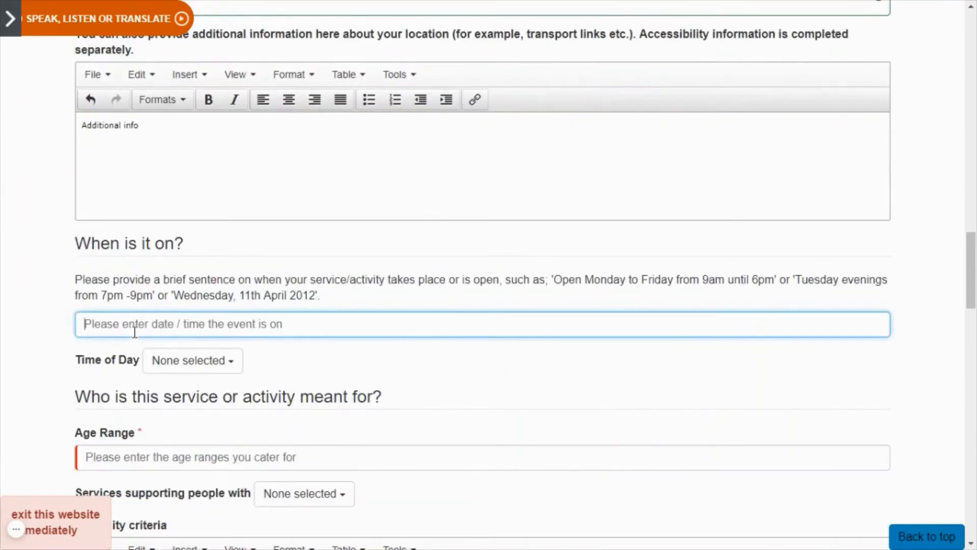
text(2pm - 7pm )
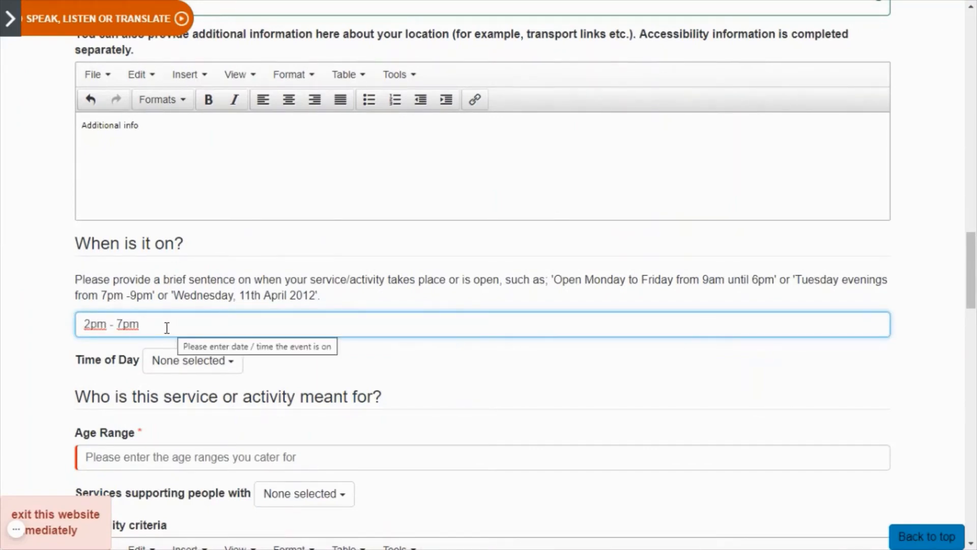
text(w)
text(Tuesday 12th)
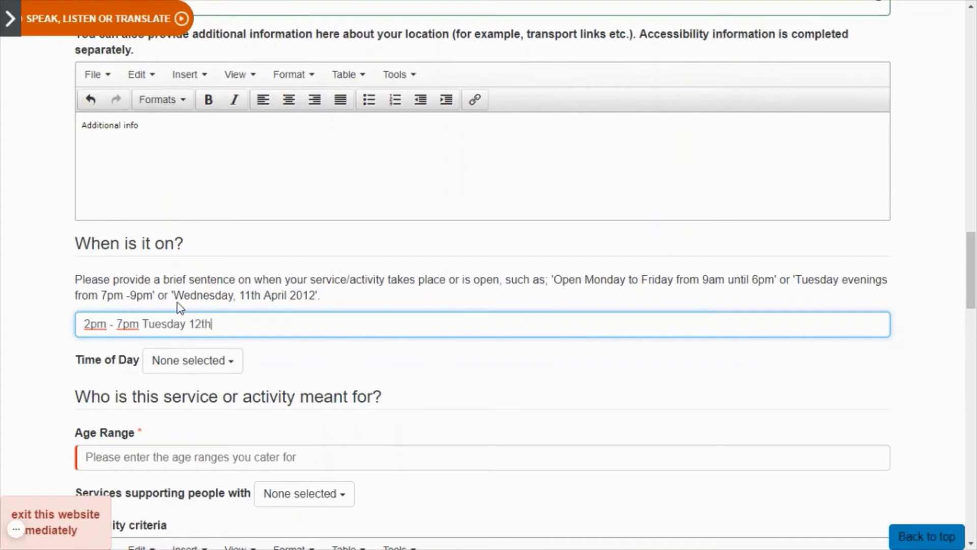
text( April)
scroll(605, 548, down, 2)
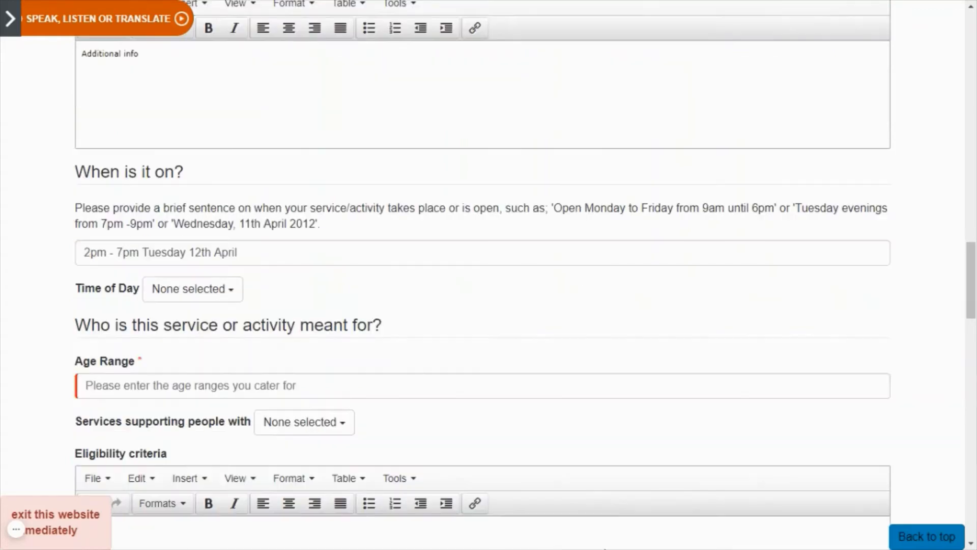
Set Time of Day to Afternoon only.
click(192, 288)
click(194, 345)
click(195, 345)
click(196, 384)
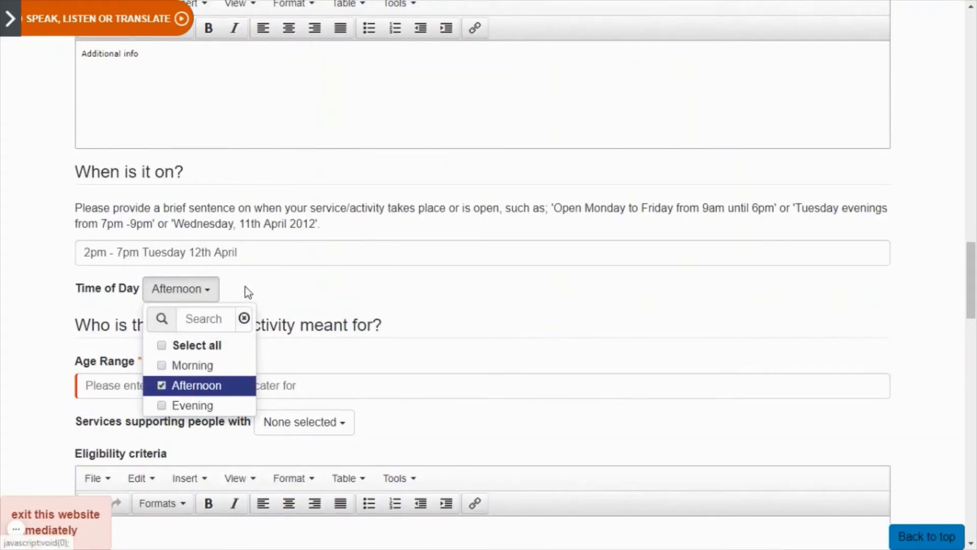
click(245, 286)
click(199, 385)
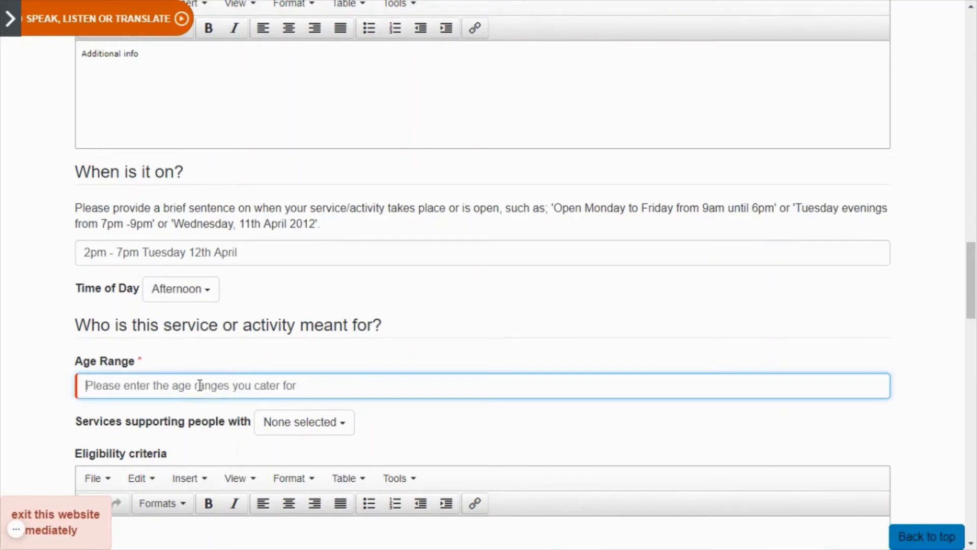
Correct the Age Range from 15-18 to 12-14.
text(15-18)
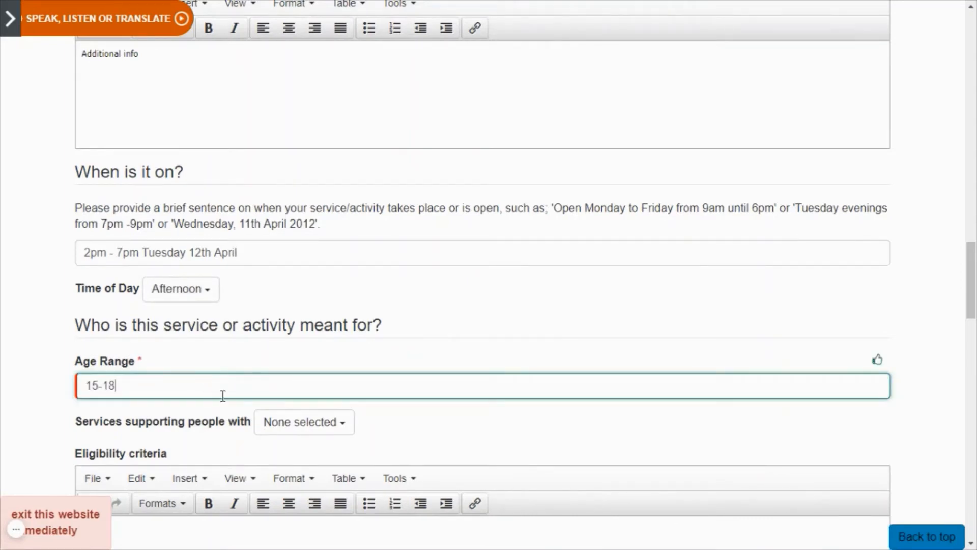
scroll(205, 363, down, 2)
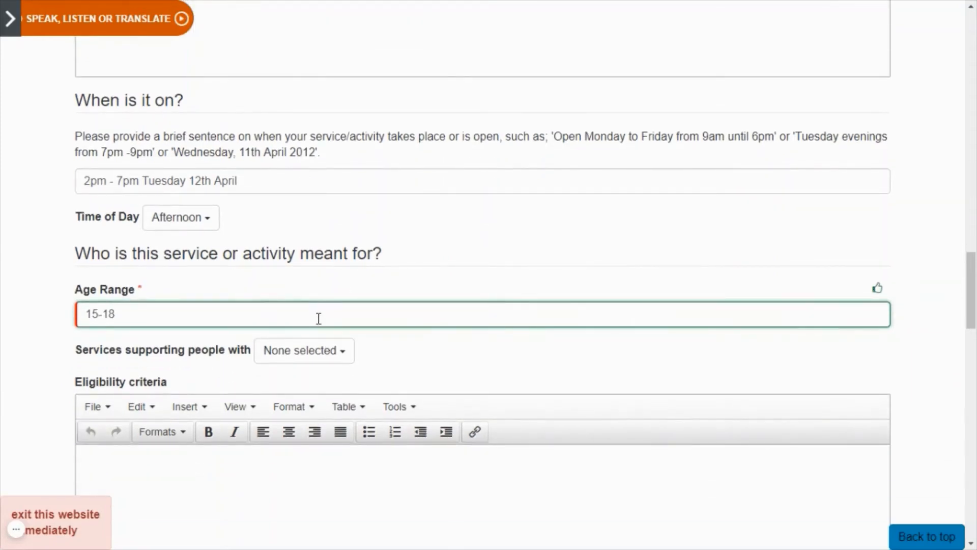
key(BackSpace)
key(BackSpace)
key(BackSpace)
key(BackSpace)
key(BackSpace)
text(12-1)
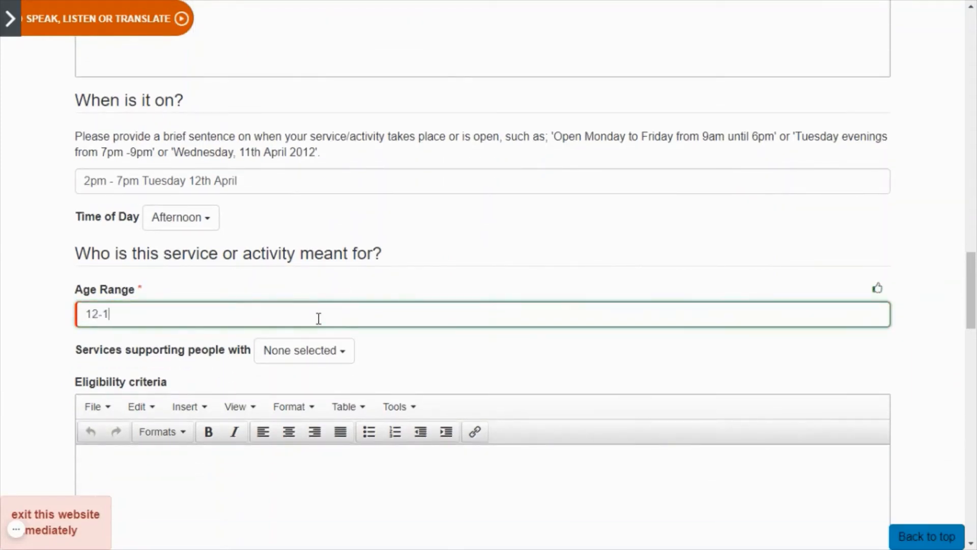
text(4)
Leave 'Services supporting people with' unselected and move to Eligibility criteria.
click(321, 355)
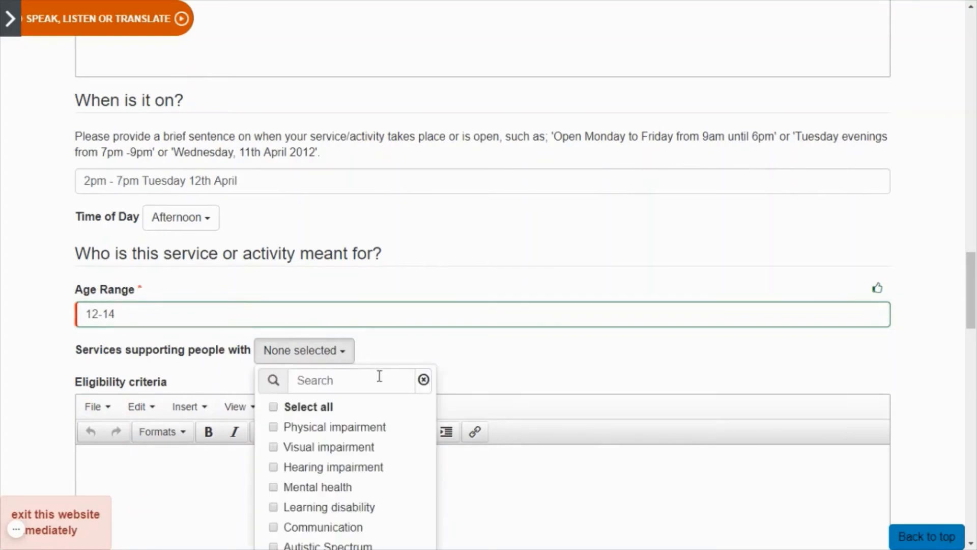
scroll(379, 376, down, 3)
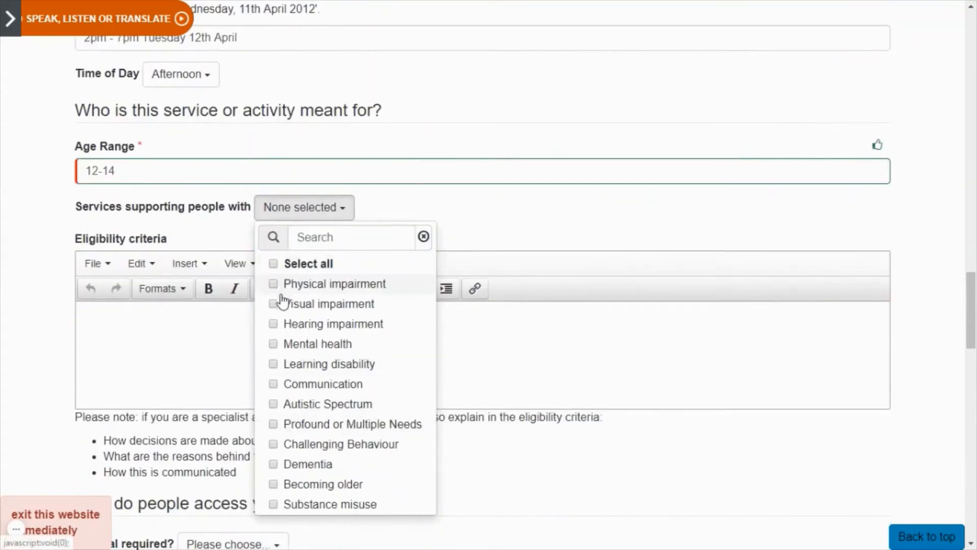
click(280, 203)
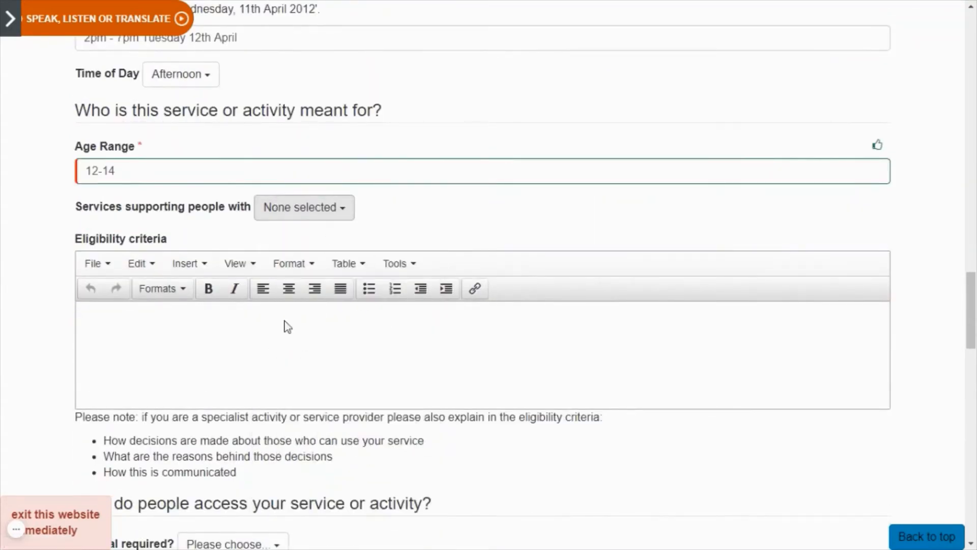
click(288, 326)
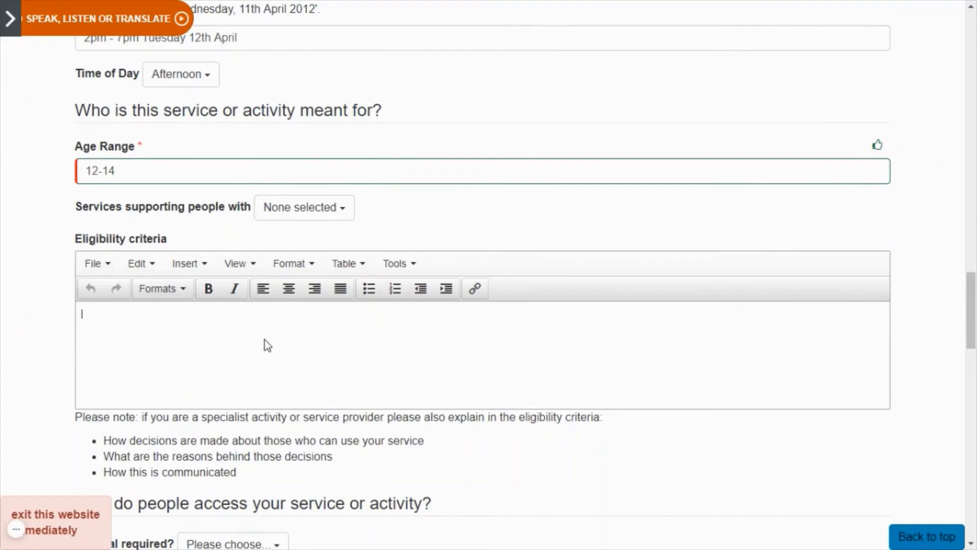
drag(80, 416, 193, 429)
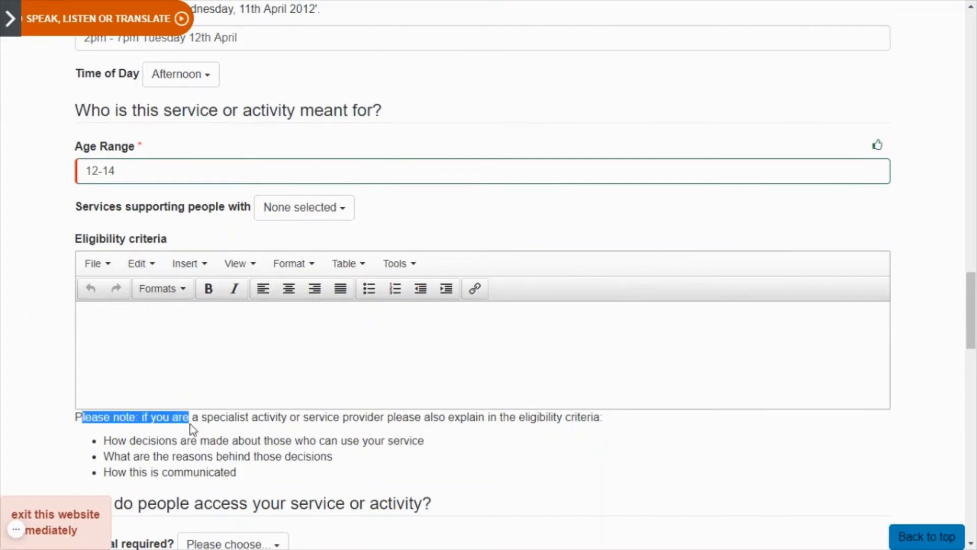
click(192, 429)
scroll(203, 438, down, 5)
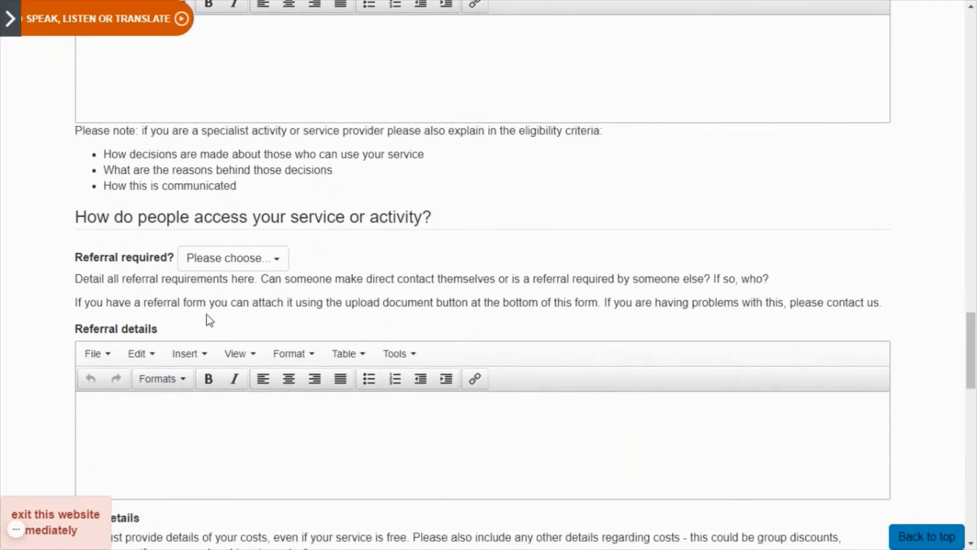
scroll(210, 321, down, 1)
click(252, 193)
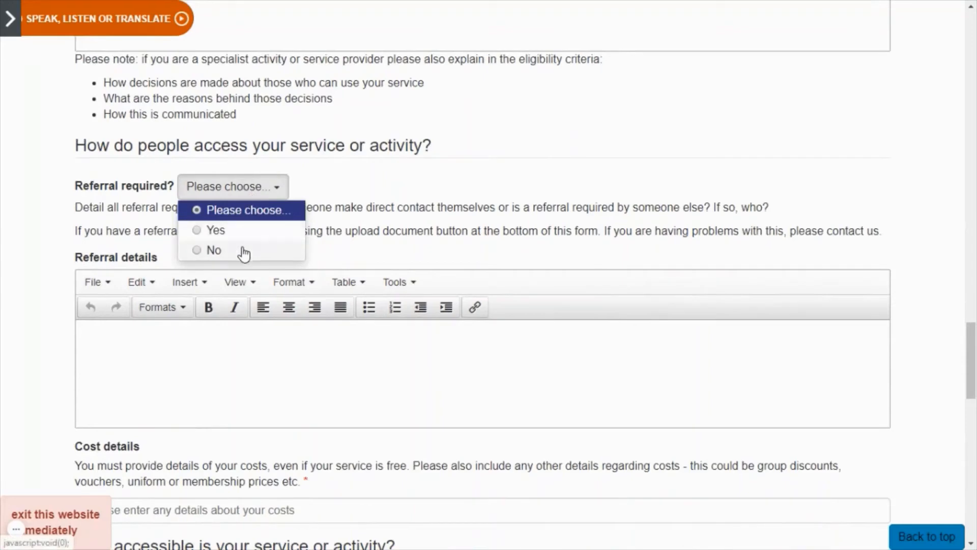
click(263, 185)
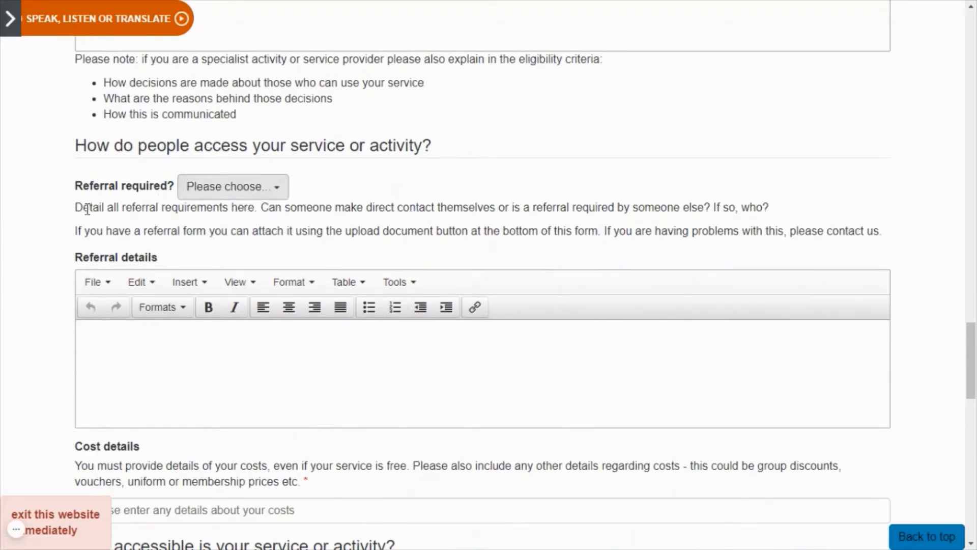
click(93, 332)
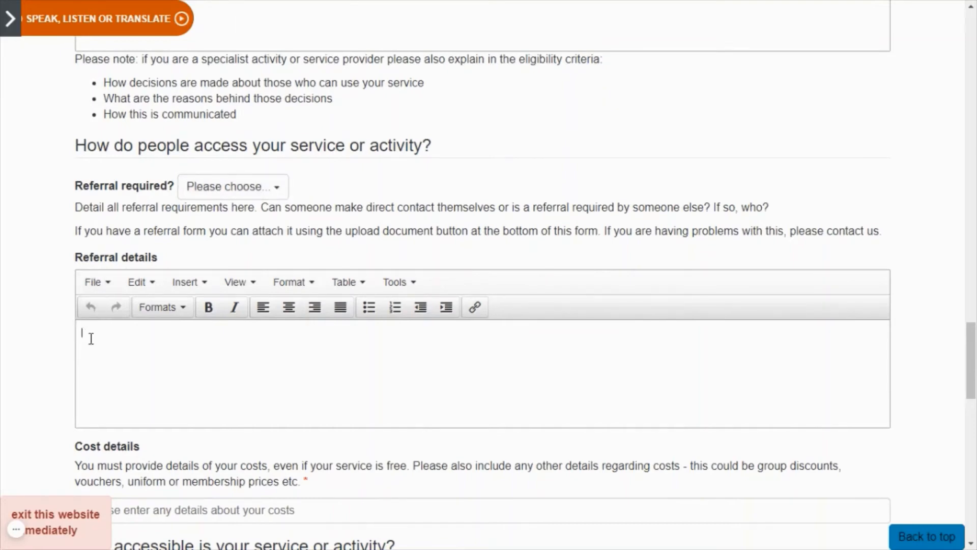
Enter 'Free' as the cost details.
scroll(108, 343, down, 4)
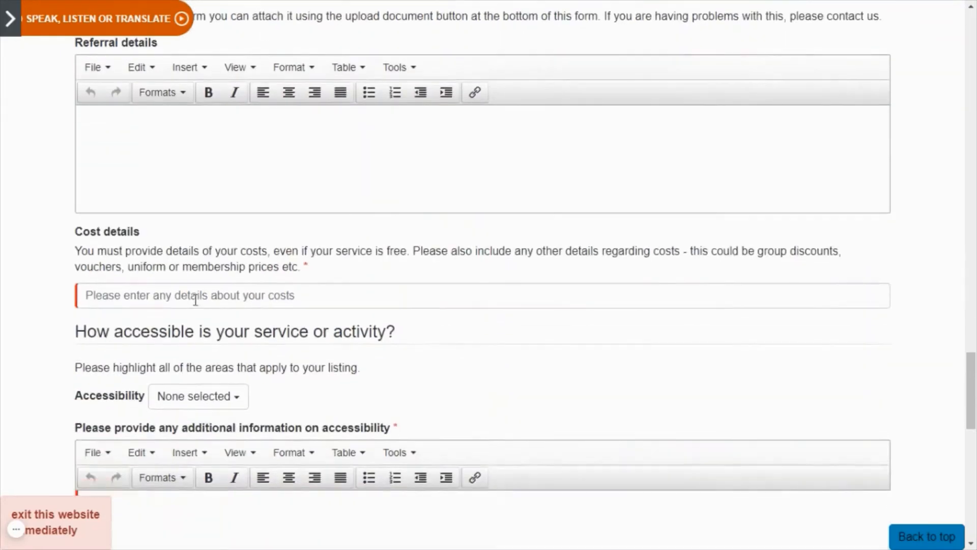
click(194, 296)
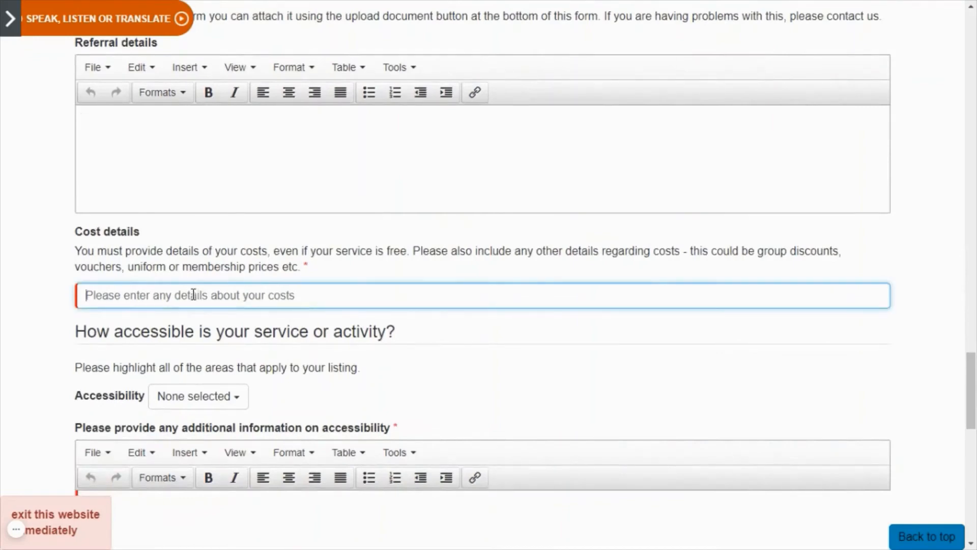
text(Free)
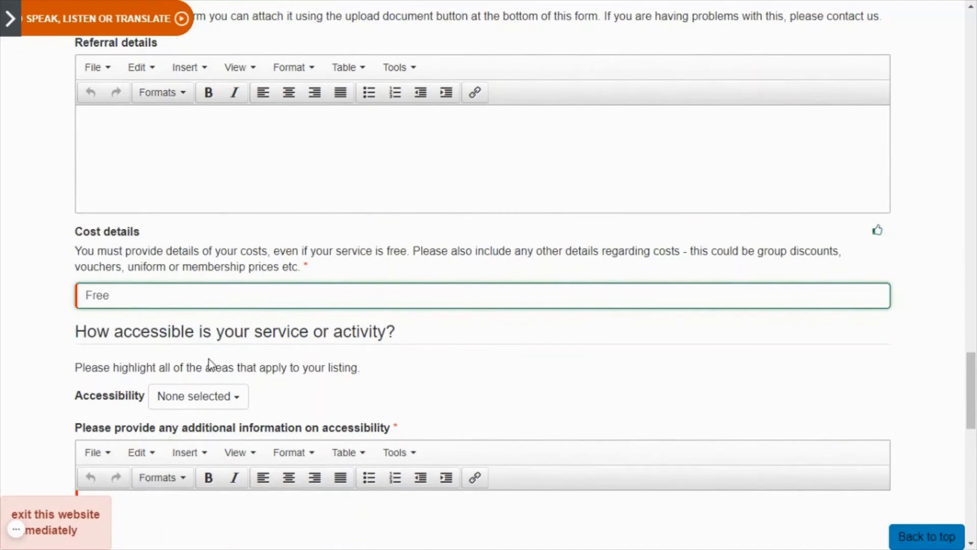
Check the Accessibility list and leave it at None selected.
scroll(209, 359, down, 2)
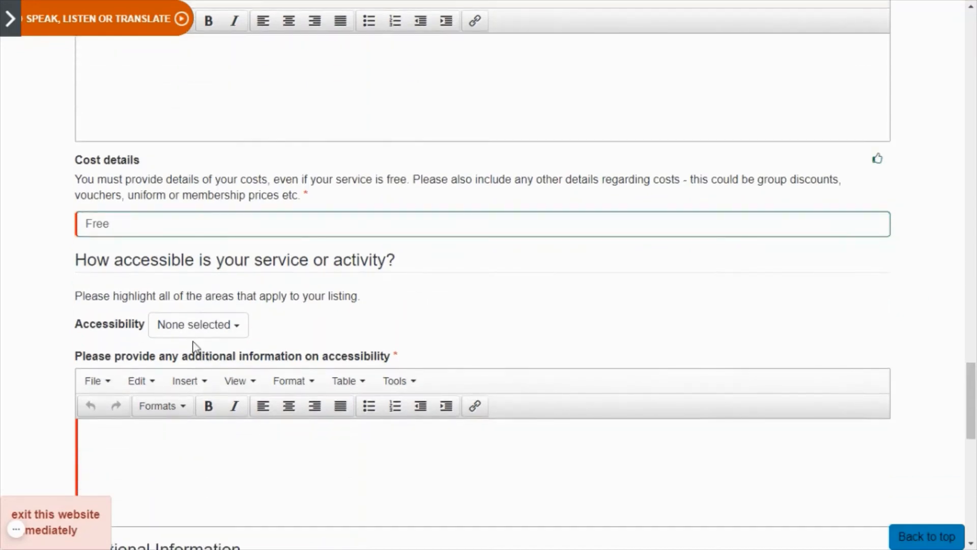
scroll(192, 344, down, 4)
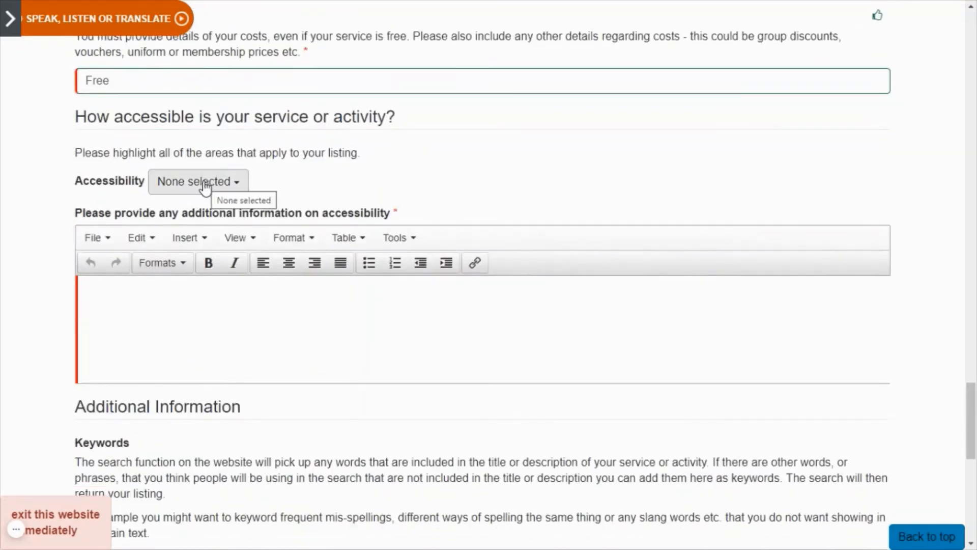
click(207, 187)
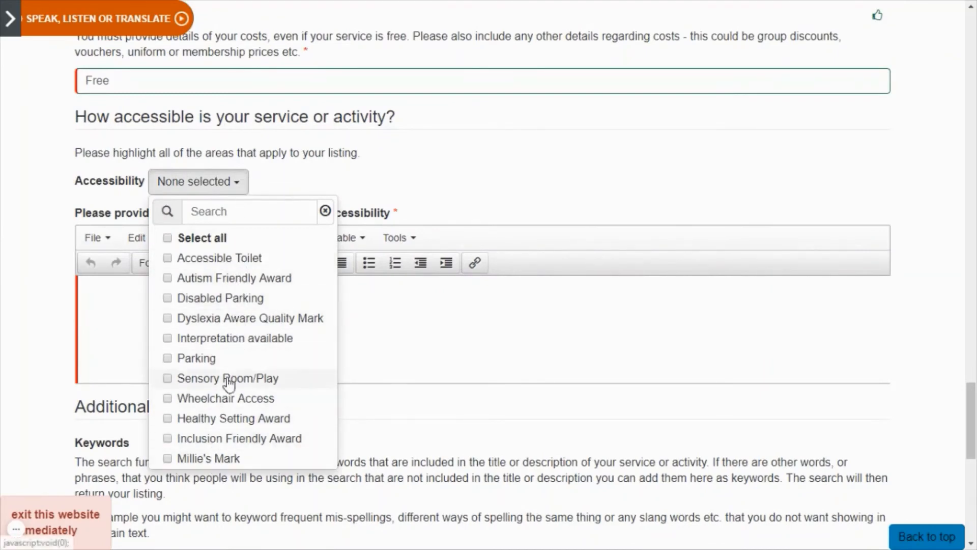
click(224, 187)
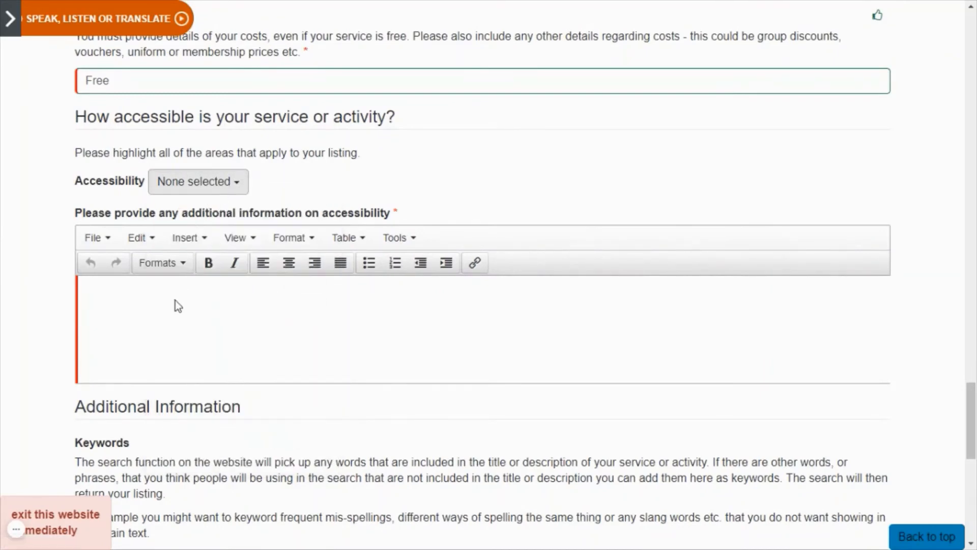
scroll(177, 309, down, 4)
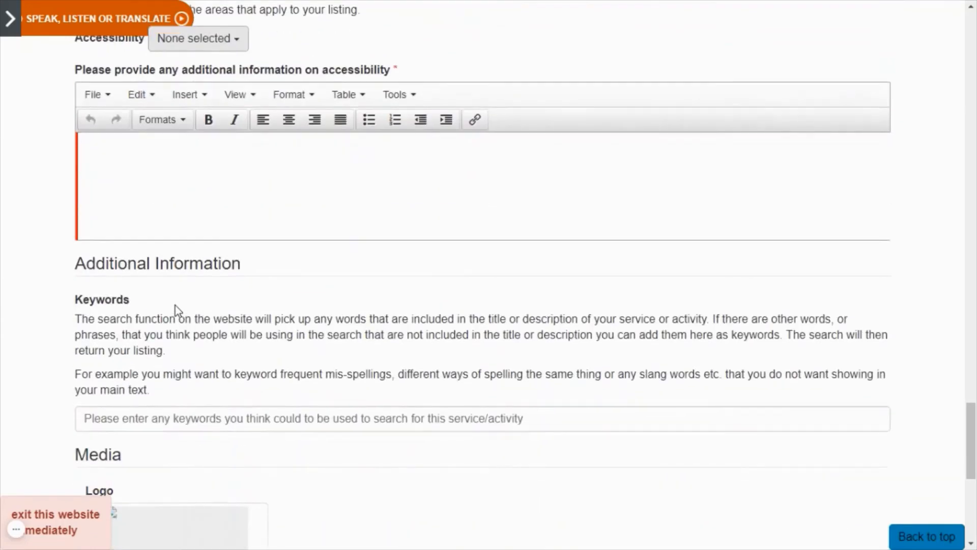
scroll(175, 306, down, 1)
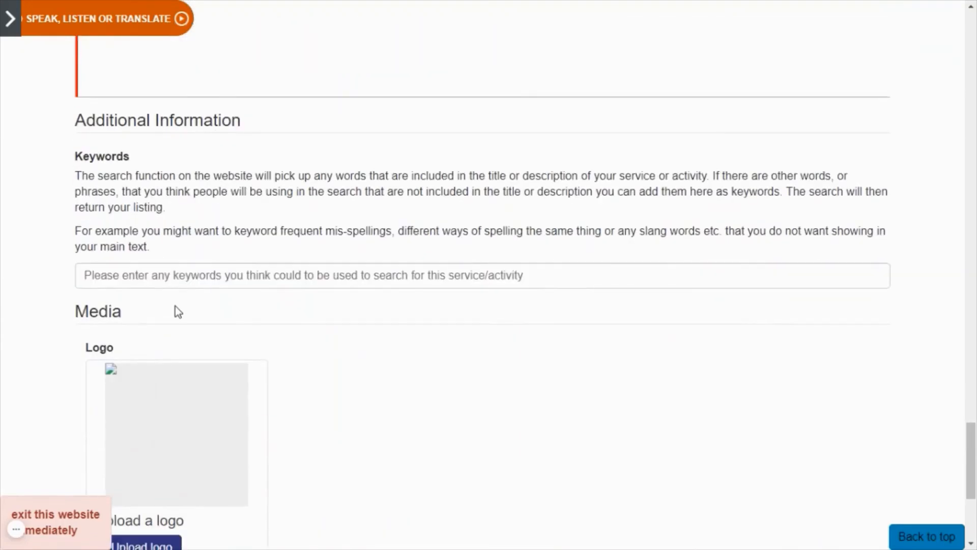
click(217, 275)
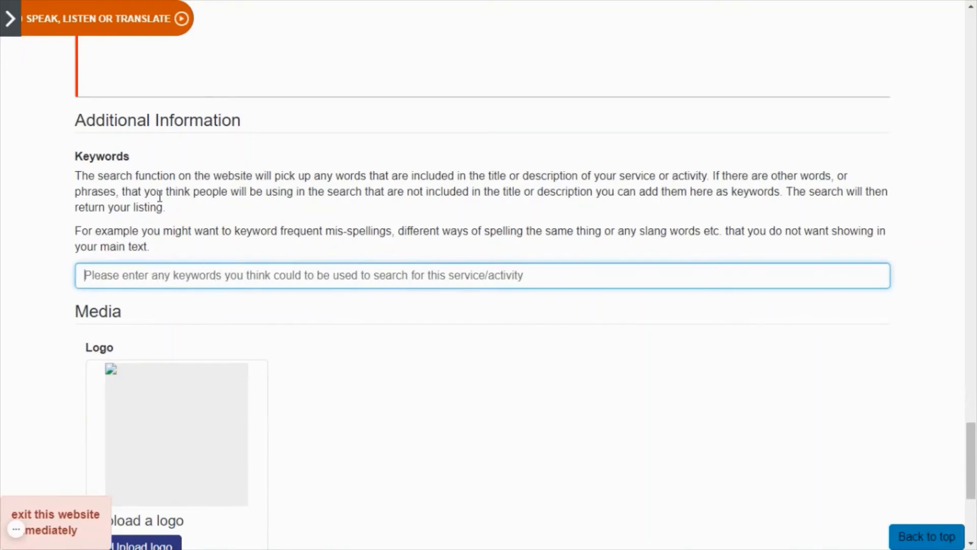
scroll(160, 196, down, 5)
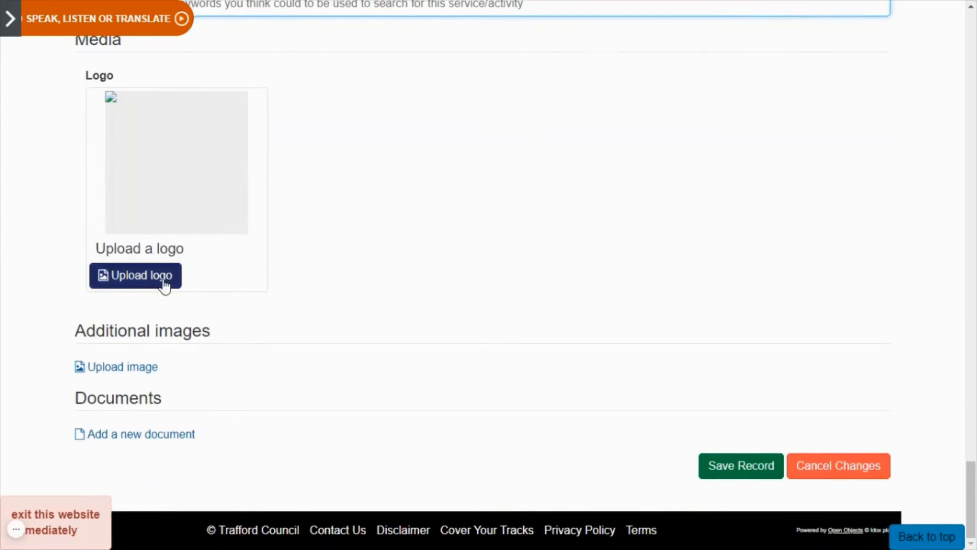
Upload the trafford... _display.jpg image as the service logo.
click(157, 288)
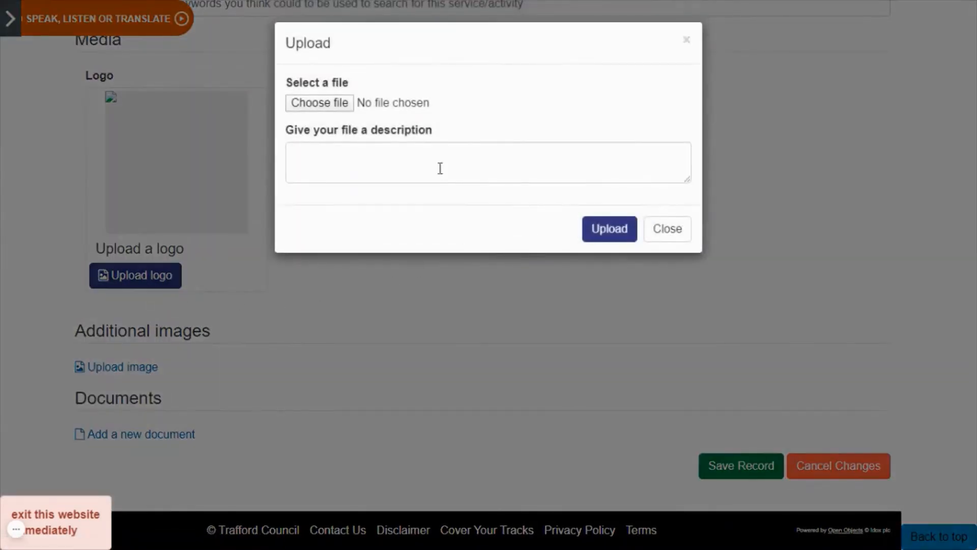
click(341, 104)
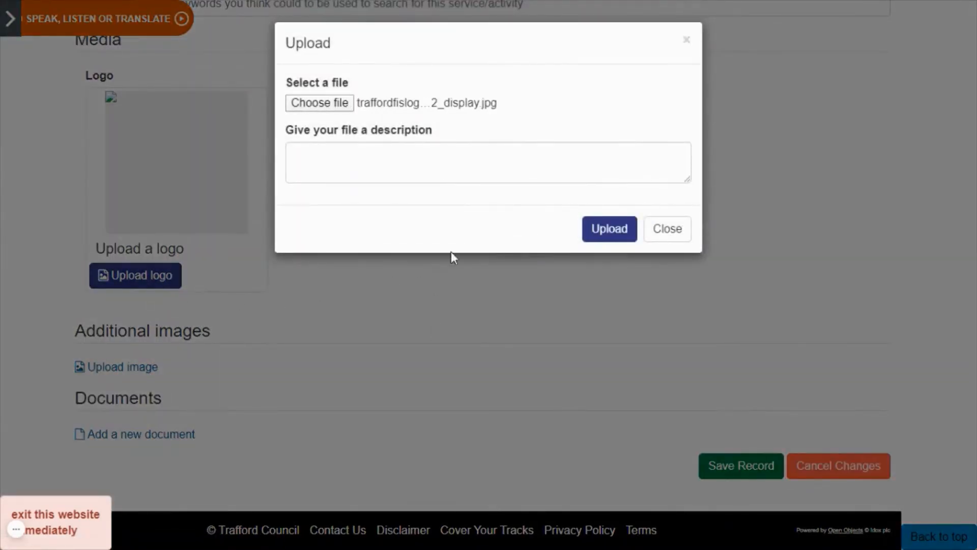
click(610, 228)
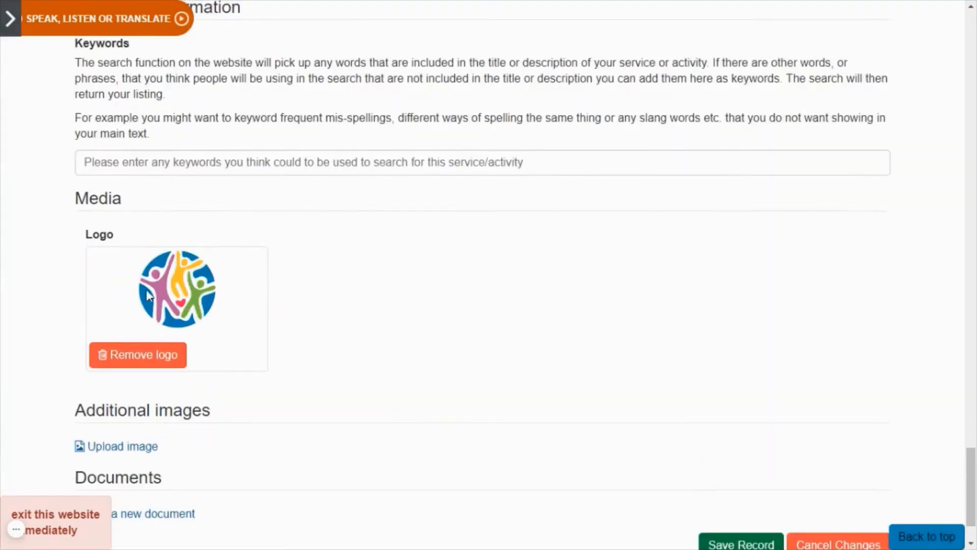
scroll(316, 357, down, 2)
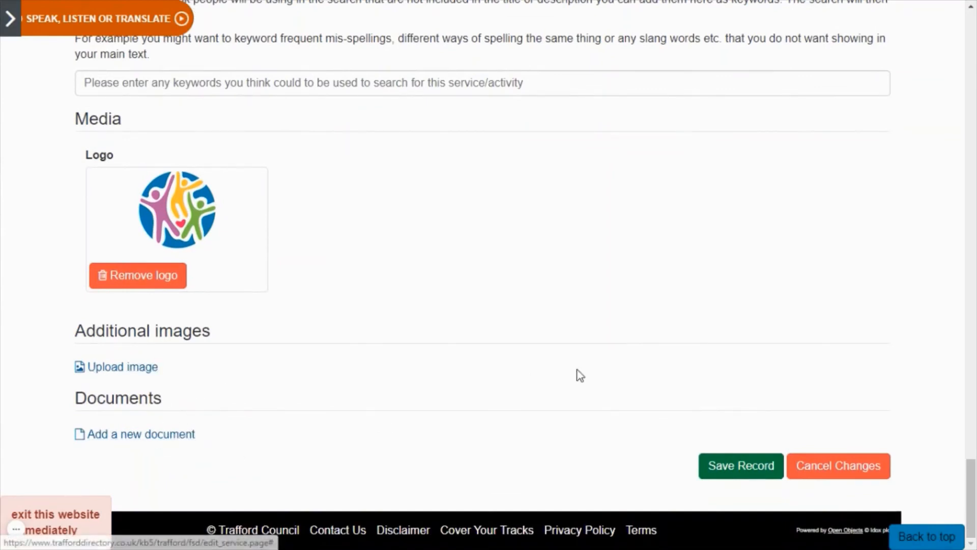
Save the record so My Service is listed as Queued on Manage a record.
click(746, 466)
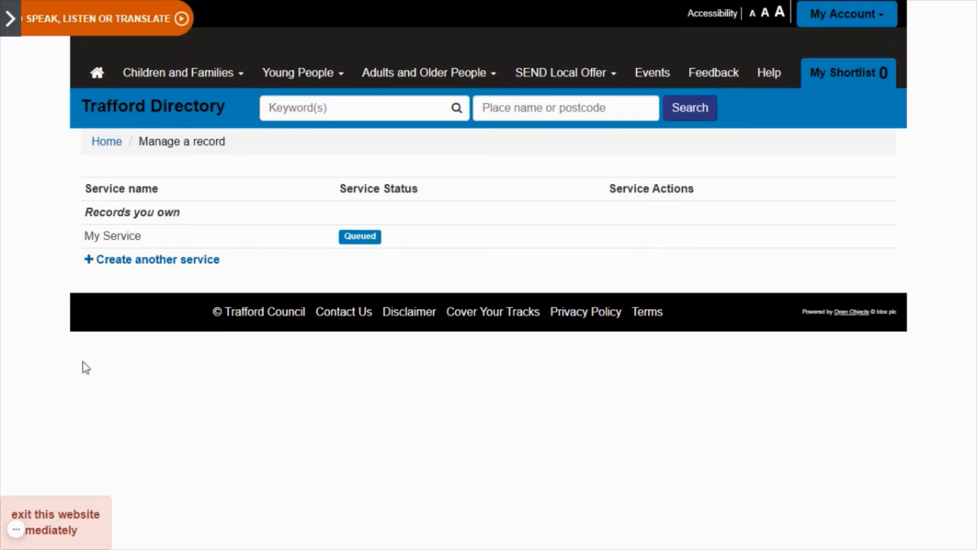
click(15, 535)
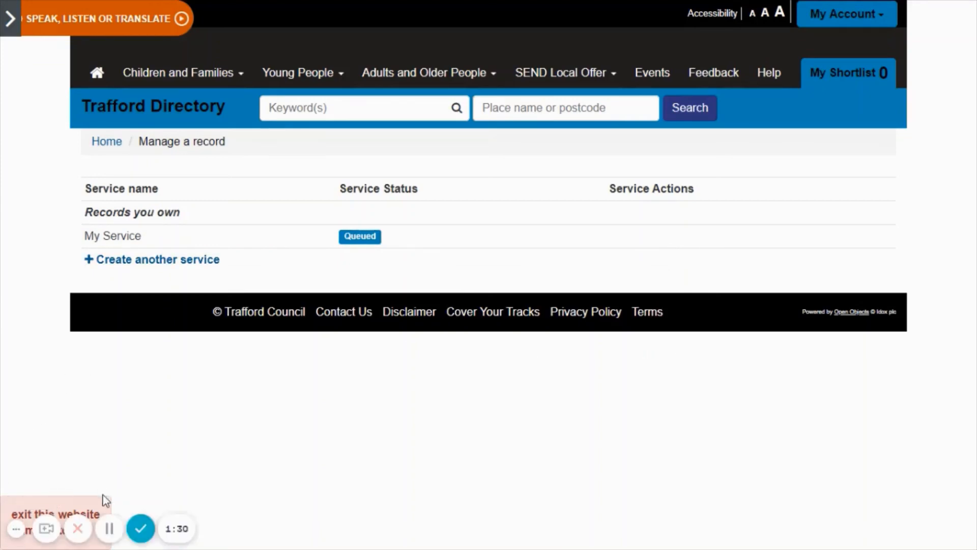
click(140, 528)
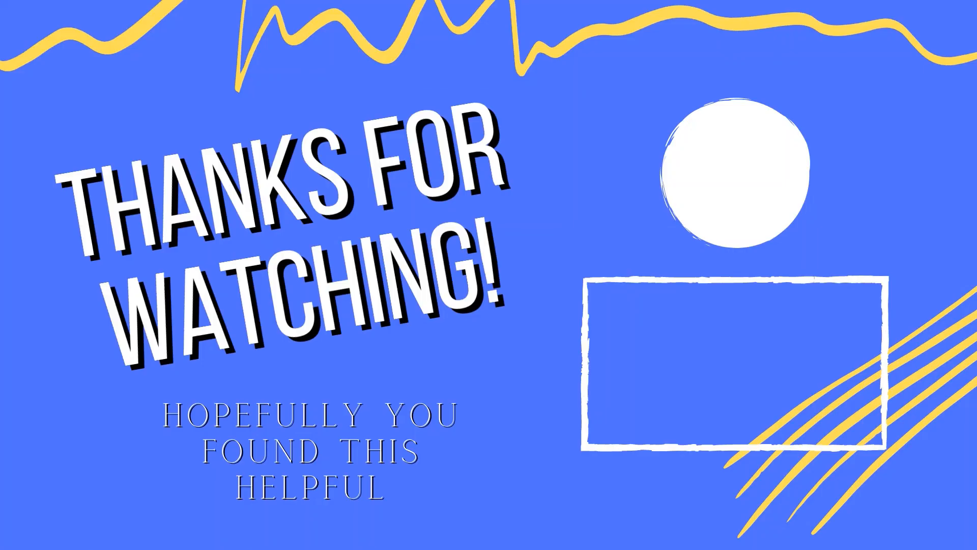